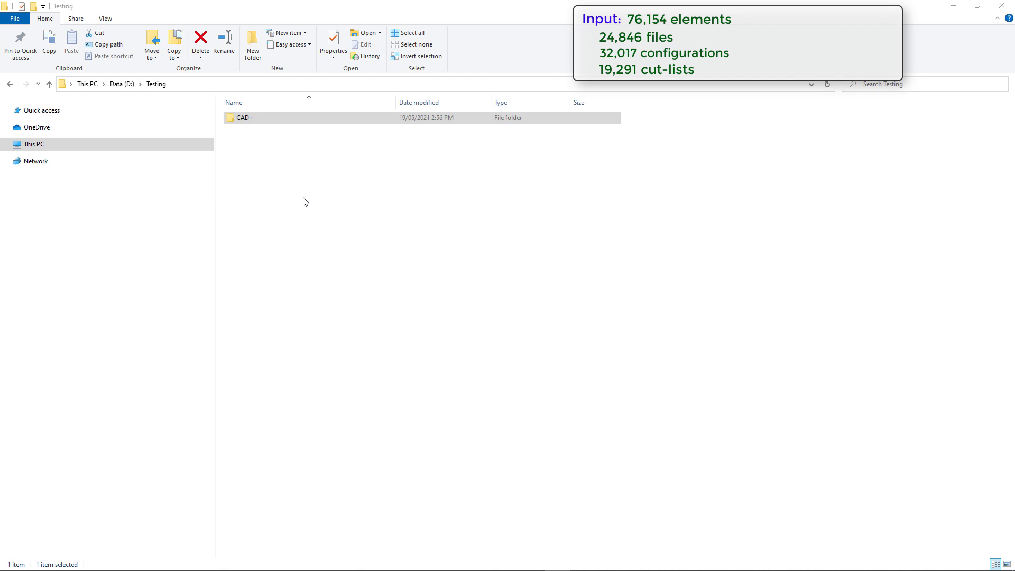
pyautogui.doubleClick(243, 118)
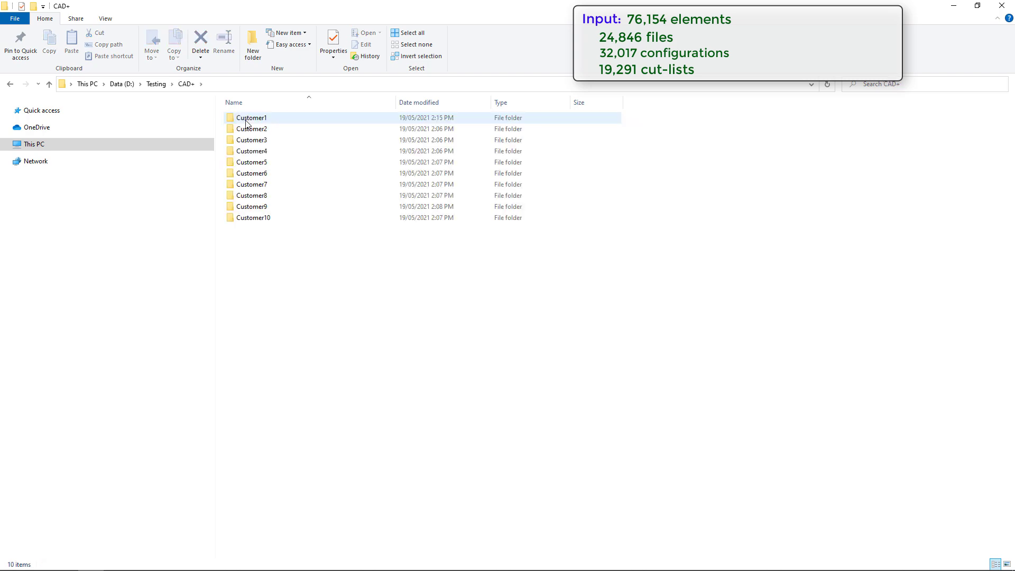
pyautogui.doubleClick(246, 120)
pyautogui.doubleClick(244, 118)
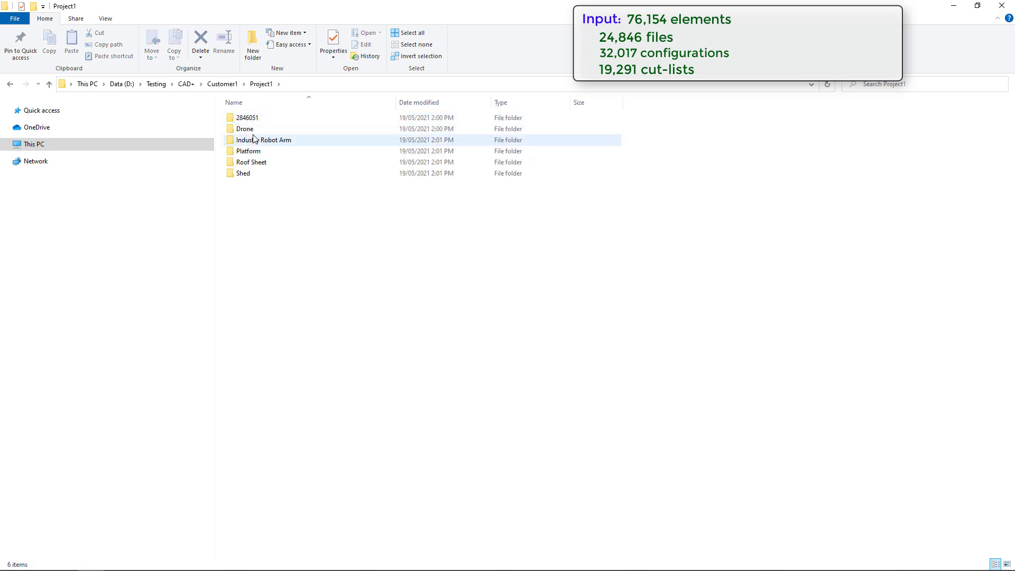
pyautogui.doubleClick(254, 138)
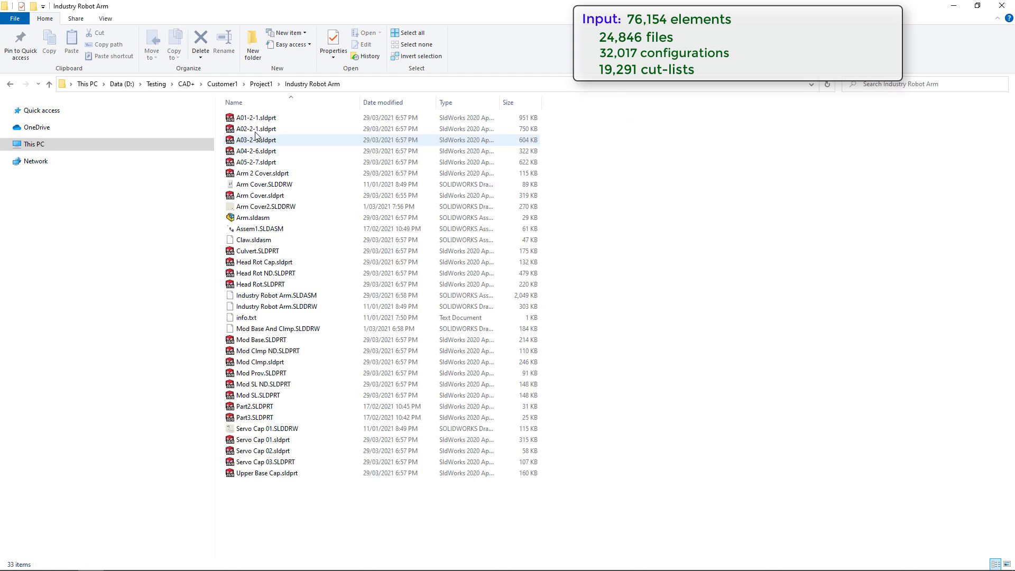
pyautogui.click(267, 88)
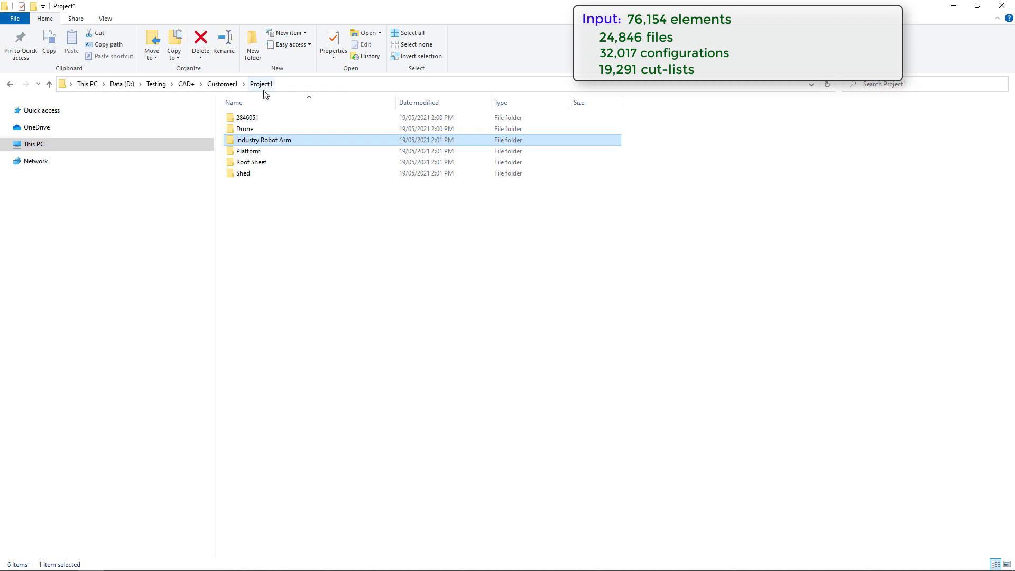
pyautogui.doubleClick(254, 153)
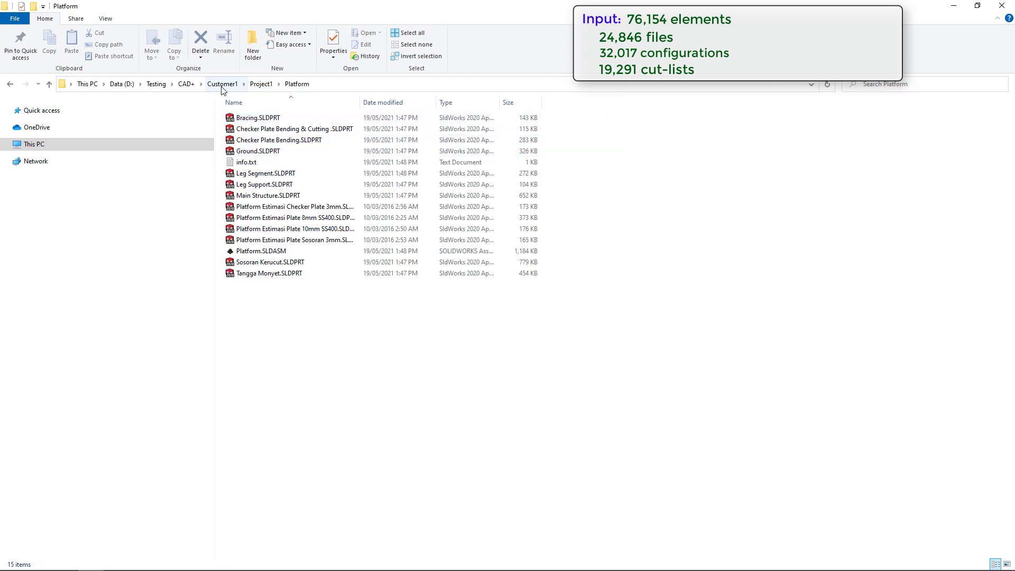
pyautogui.click(156, 84)
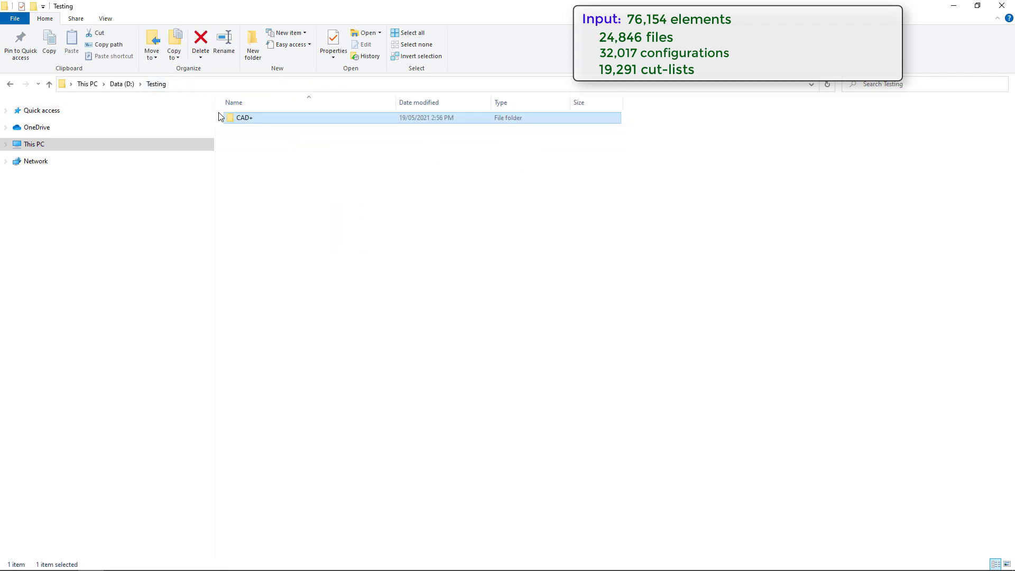
pyautogui.rightClick(242, 122)
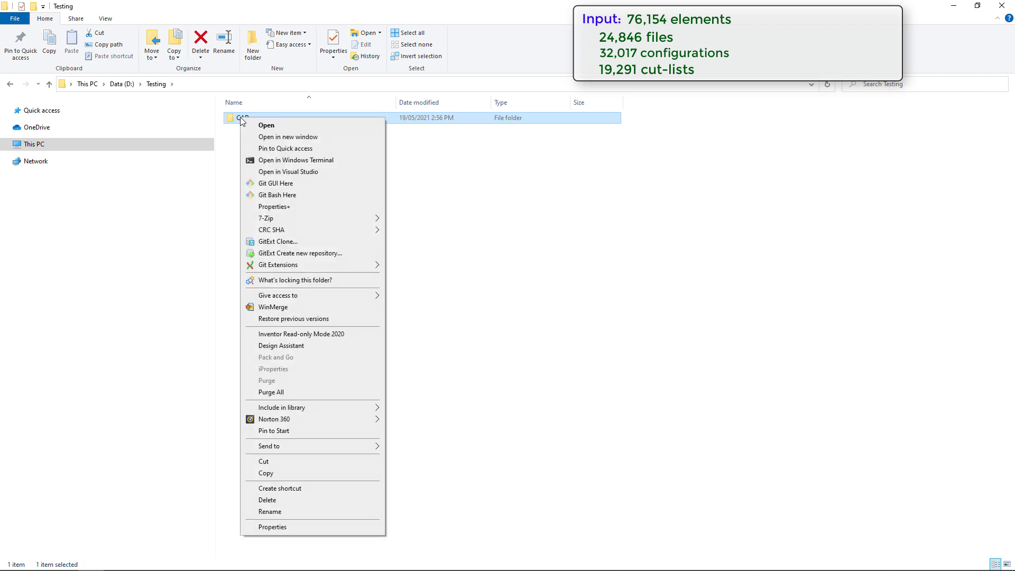
pyautogui.click(275, 526)
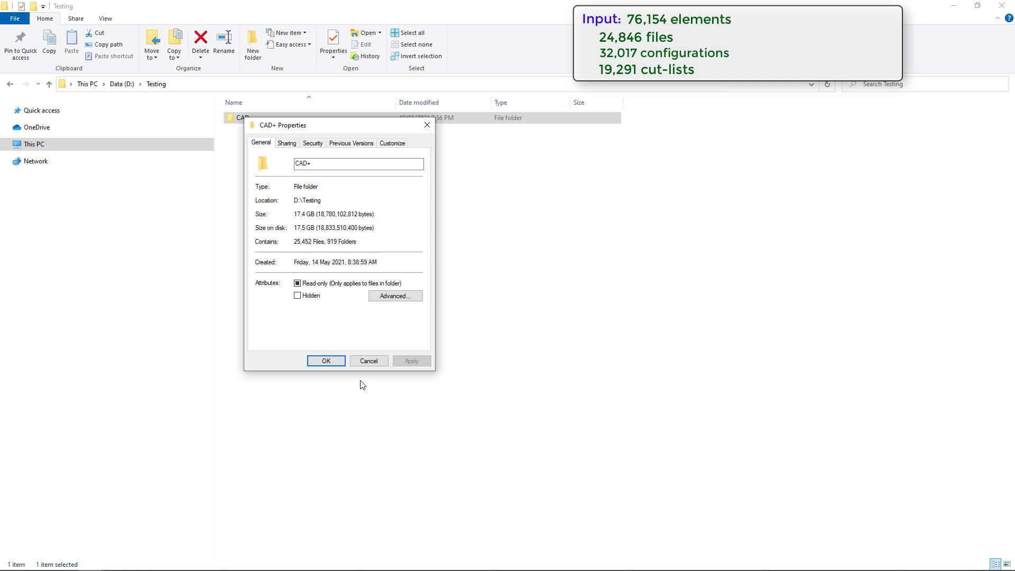
pyautogui.click(369, 359)
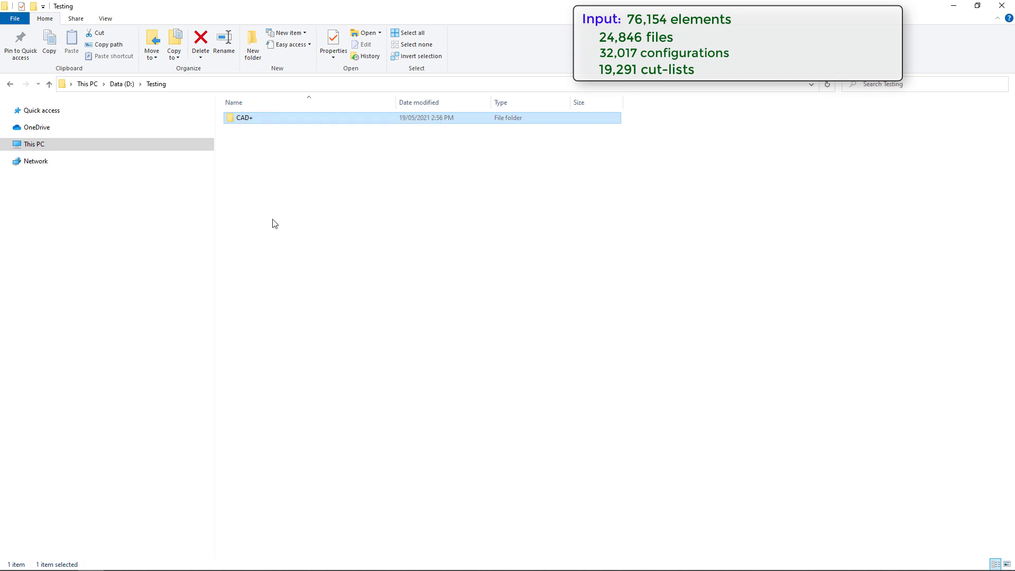
# - Open the CAD+ folder in Properties+ with cut-lists, configurations, drawings, assemblies and All Files input
pyautogui.rightClick(240, 116)
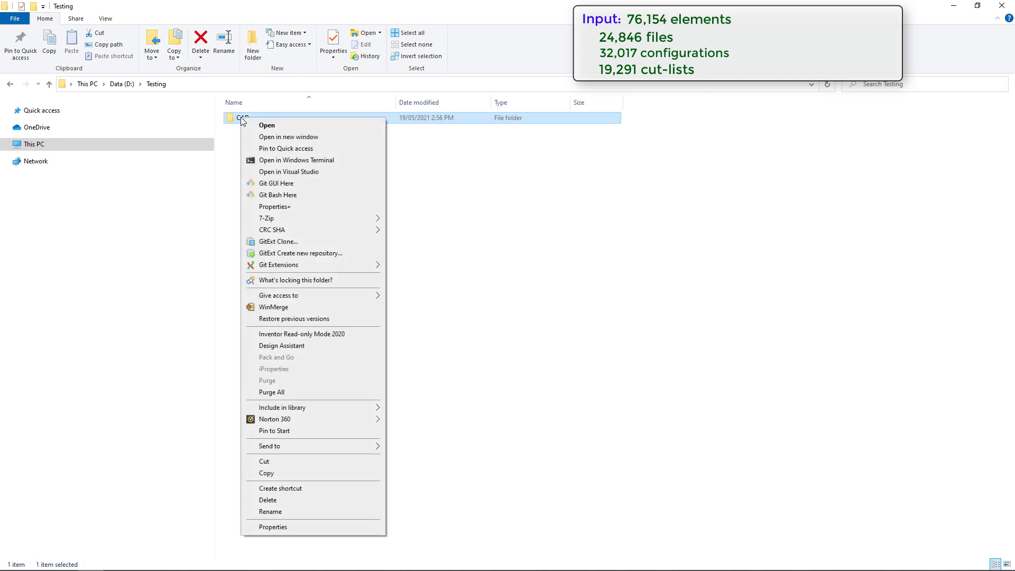
pyautogui.click(289, 208)
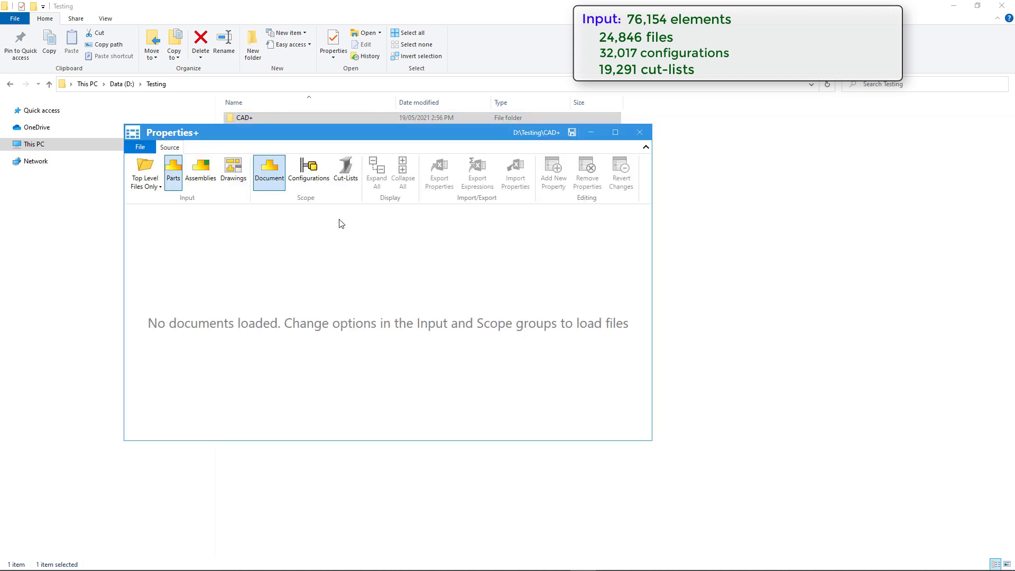
pyautogui.click(341, 175)
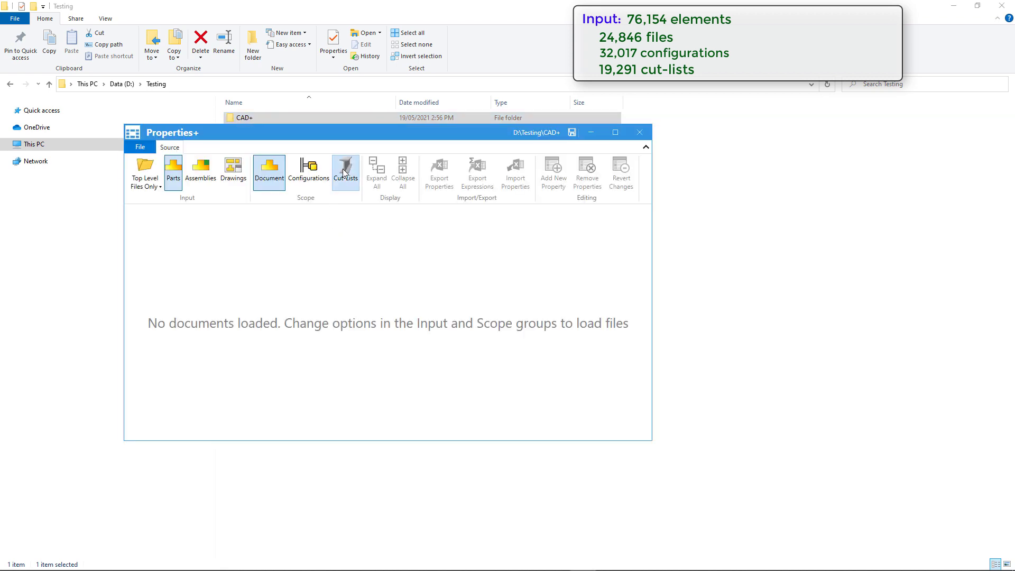
pyautogui.click(310, 171)
pyautogui.click(231, 175)
pyautogui.click(206, 176)
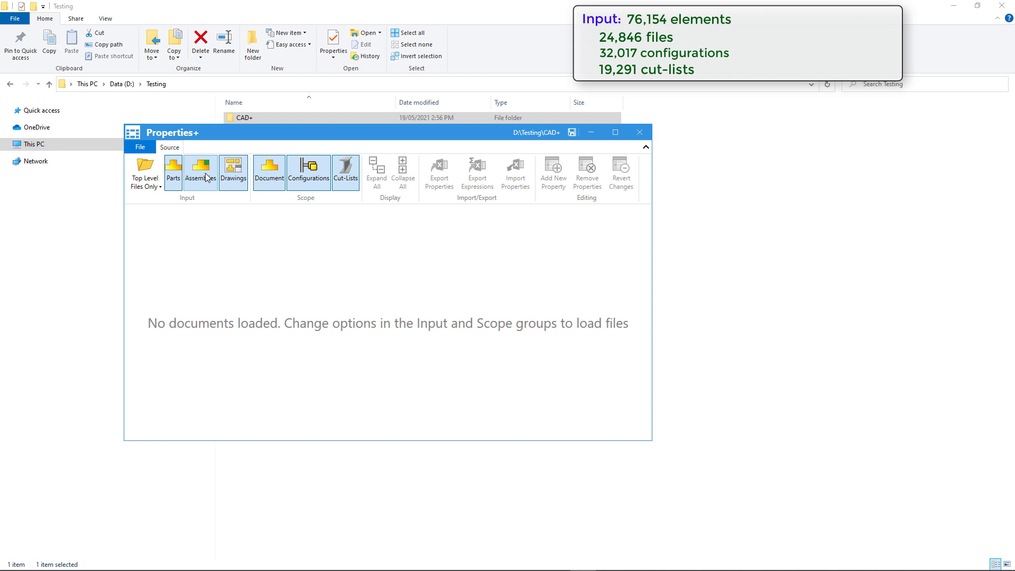
pyautogui.click(147, 181)
pyautogui.click(169, 214)
# - Time the load with the stopwatch until all 76,154 elements finish loading (00:07:10)
pyautogui.hotkey('alt', 'Tab')
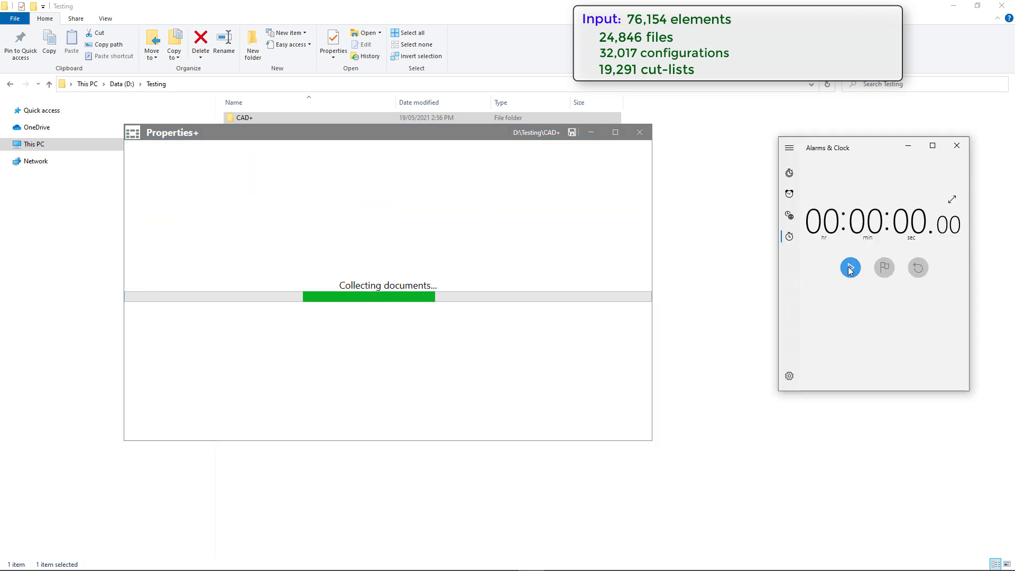
pyautogui.click(851, 267)
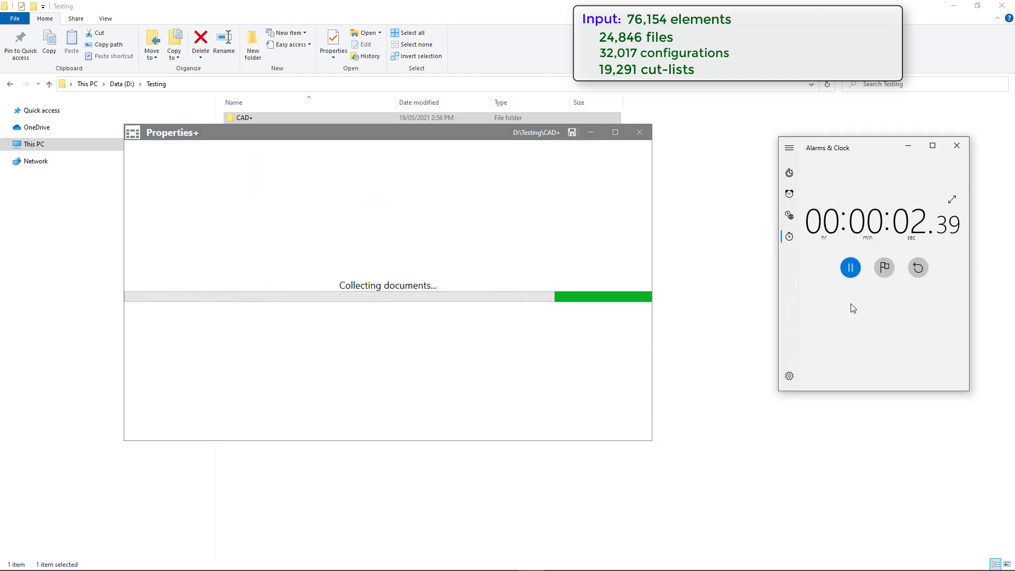
pyautogui.hotkey('alt', 'Tab')
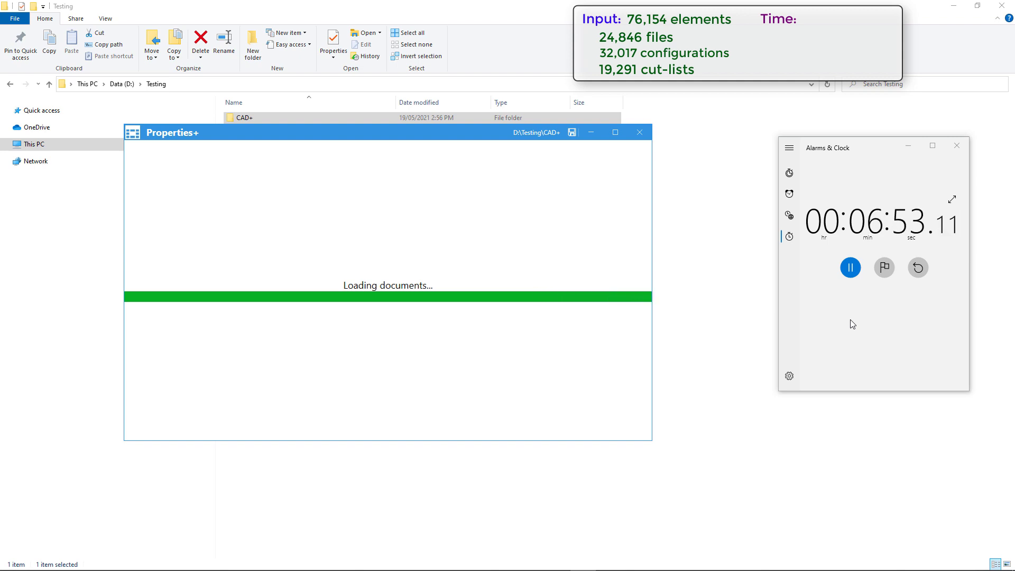
pyautogui.click(851, 268)
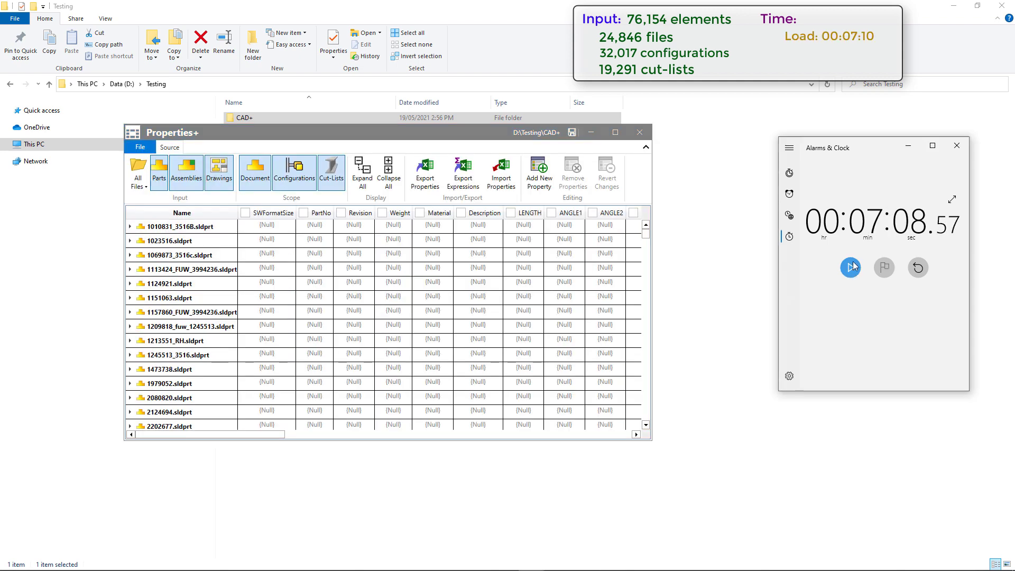
# - Hide the stopwatch, maximize Properties+, and scroll down through the loaded parts, assemblies and drawings
pyautogui.click(913, 147)
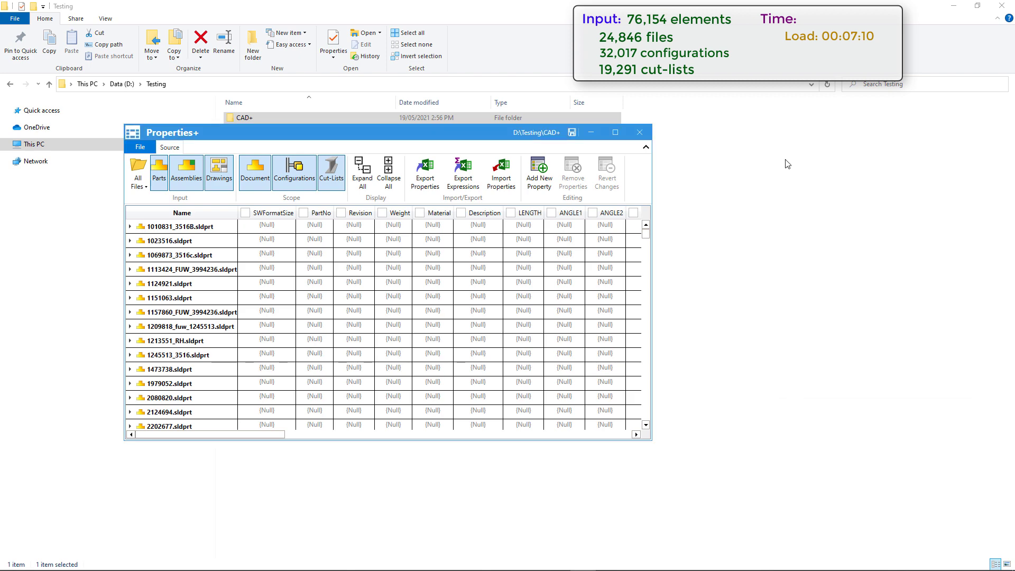
pyautogui.click(615, 132)
pyautogui.scroll(-8, 196, 196)
pyautogui.scroll(-12, 194, 206)
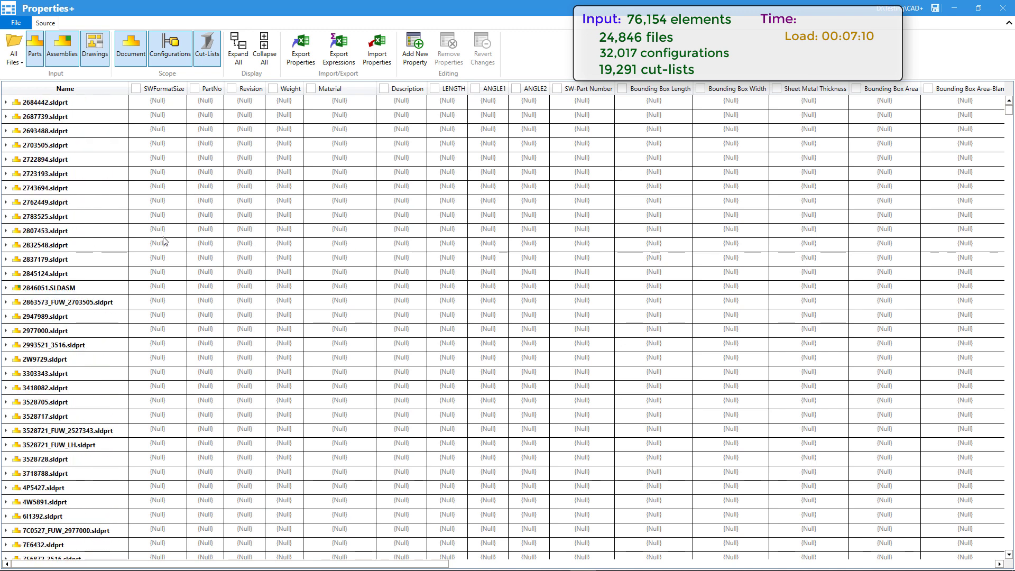
pyautogui.scroll(-5, 164, 242)
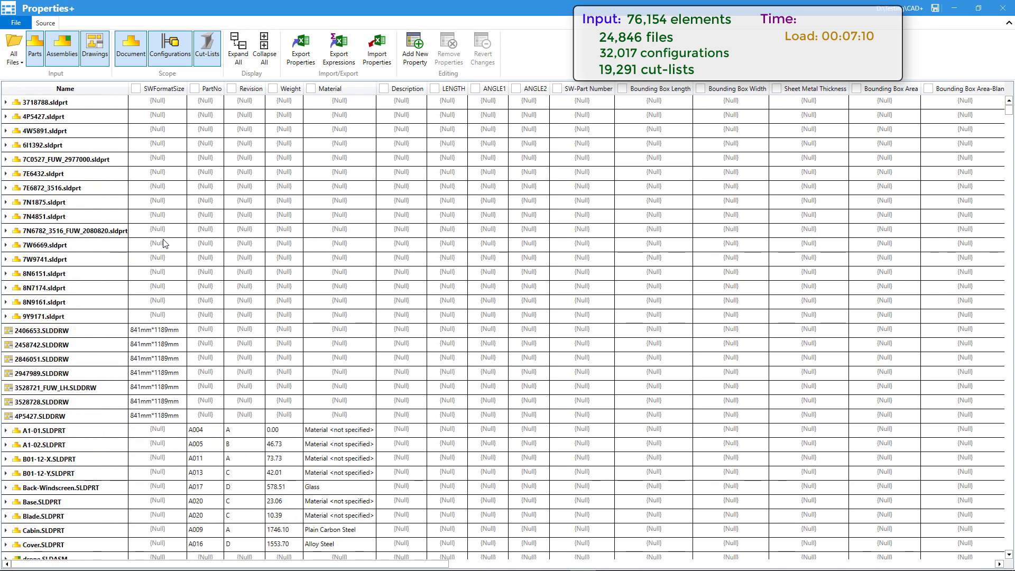
pyautogui.scroll(-7, 164, 243)
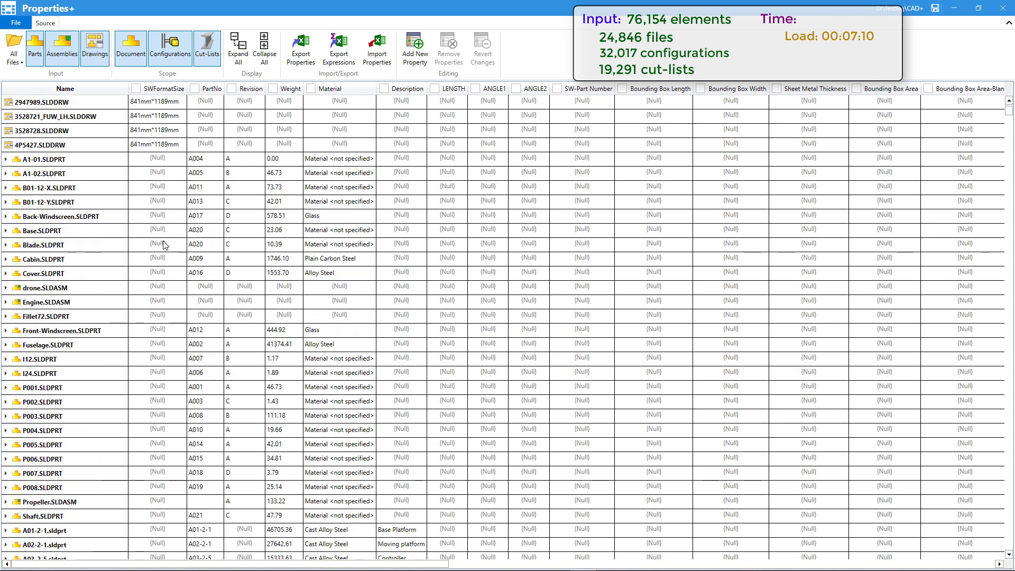
pyautogui.scroll(-7, 164, 245)
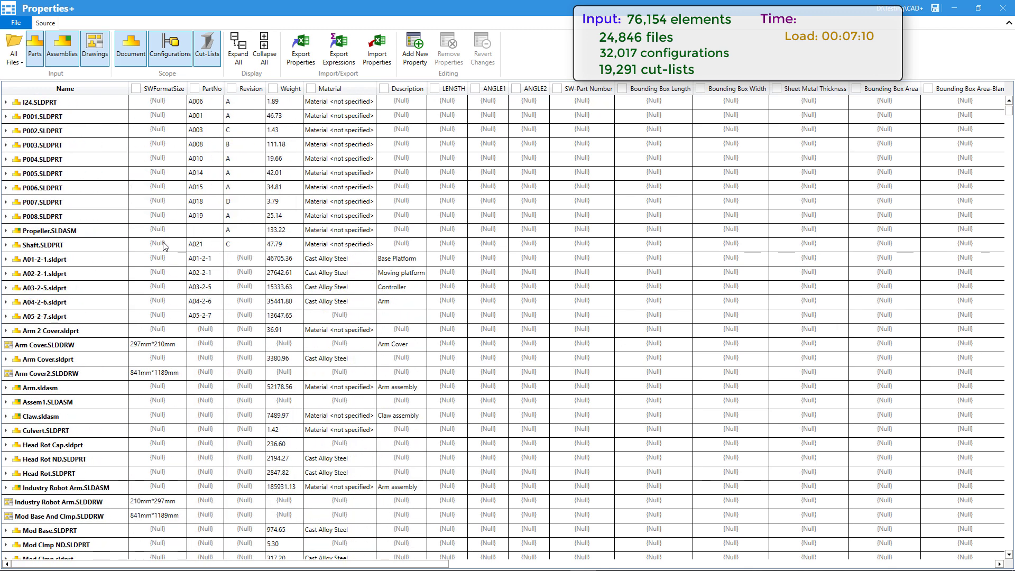
pyautogui.scroll(-5, 164, 244)
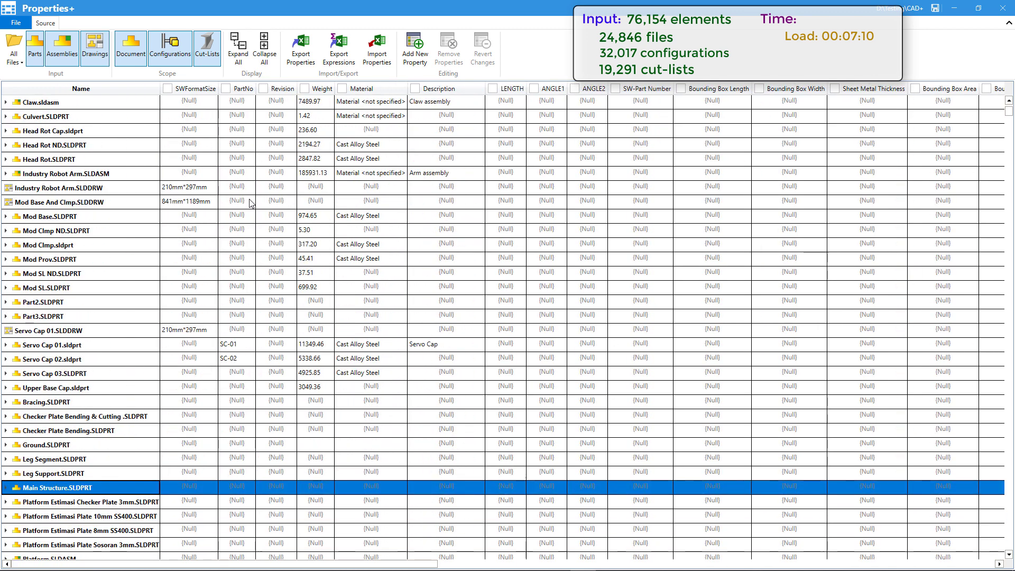
pyautogui.scroll(-1, 251, 203)
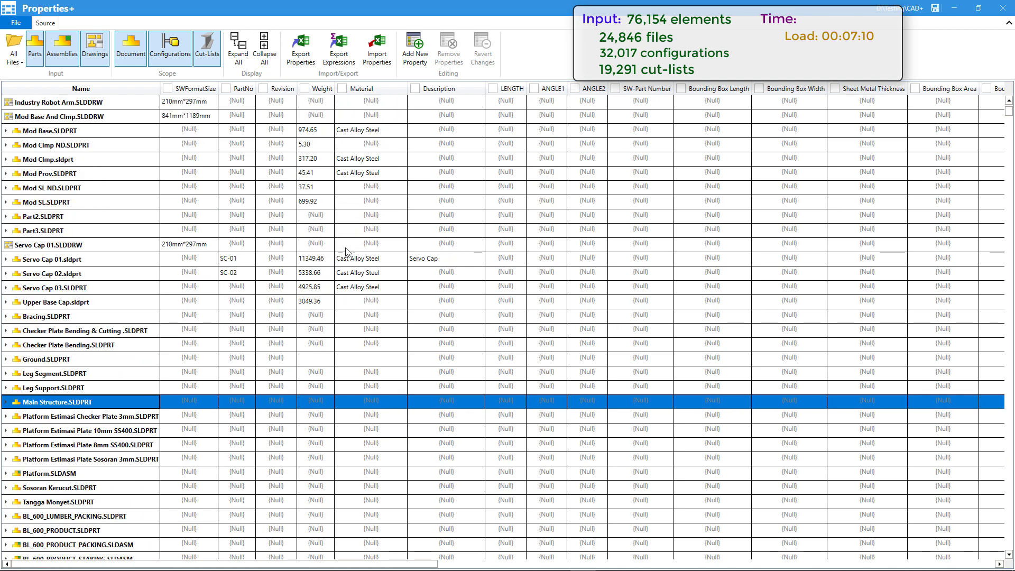
# - Inspect Servo Cap 01's Material cell and its PartNo value SC-01
pyautogui.click(357, 262)
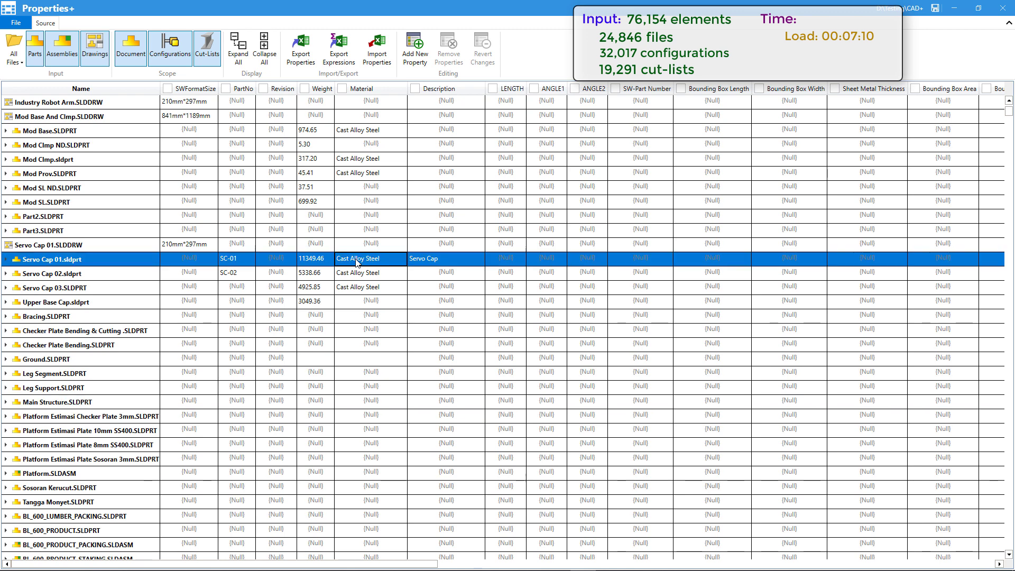
pyautogui.click(357, 260)
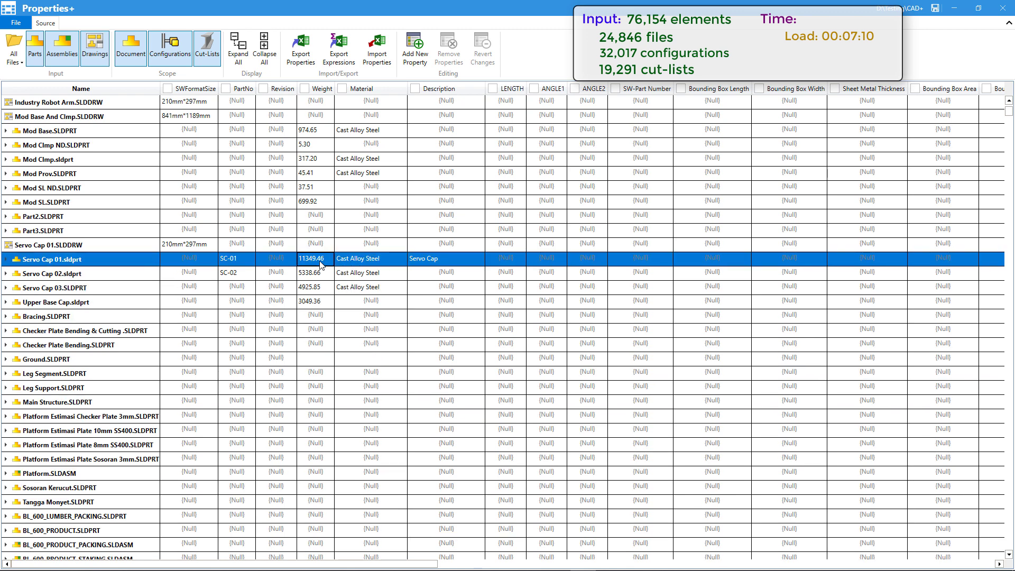
pyautogui.click(244, 265)
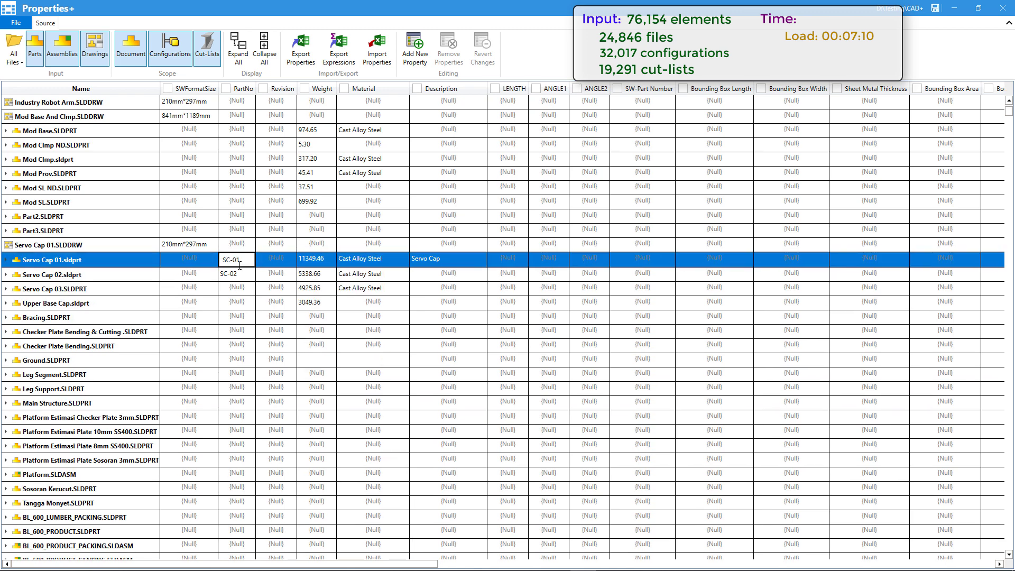
# - Expand Main Structure.SLDPRT's Default<As Machined> configuration and inspect Cut-List-Item1's Description and Material
pyautogui.click(111, 405)
pyautogui.moveTo(18, 406)
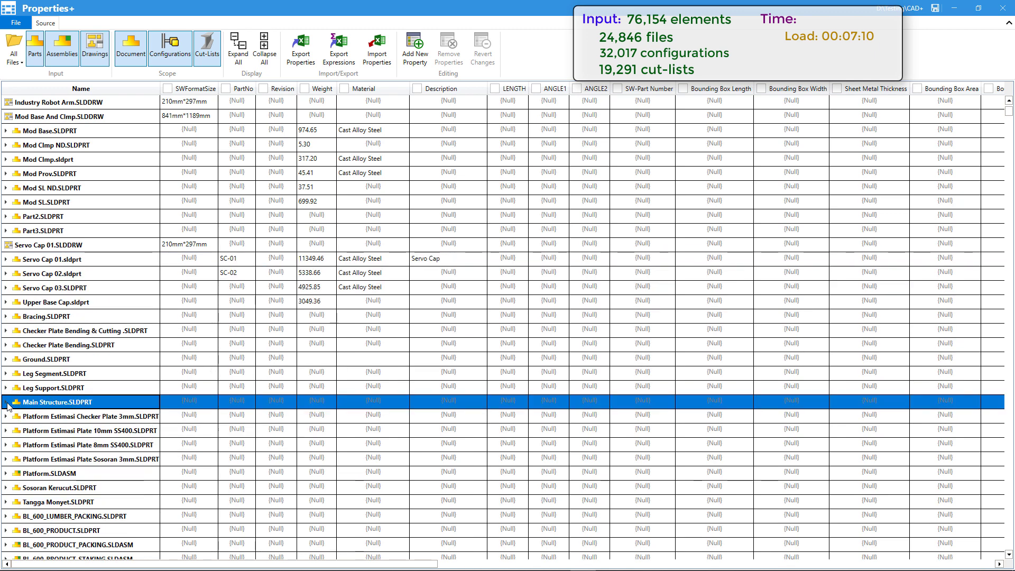
pyautogui.click(6, 403)
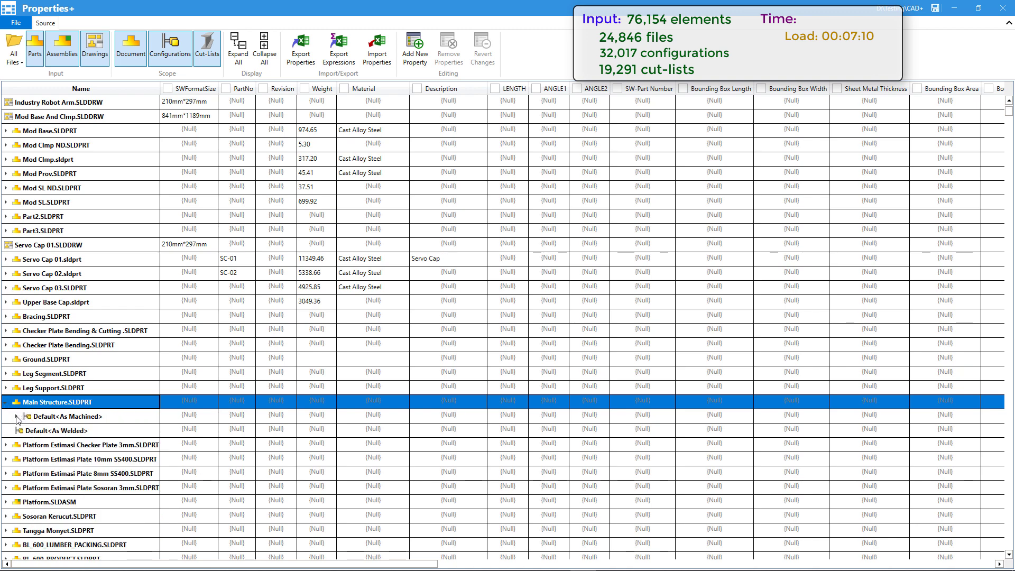
pyautogui.click(17, 417)
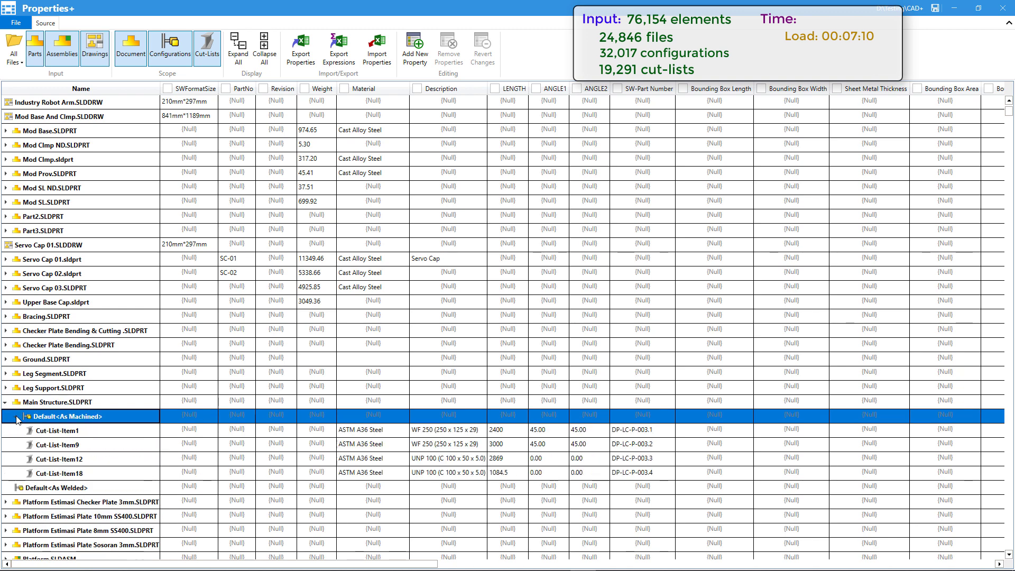
pyautogui.click(106, 435)
pyautogui.click(463, 431)
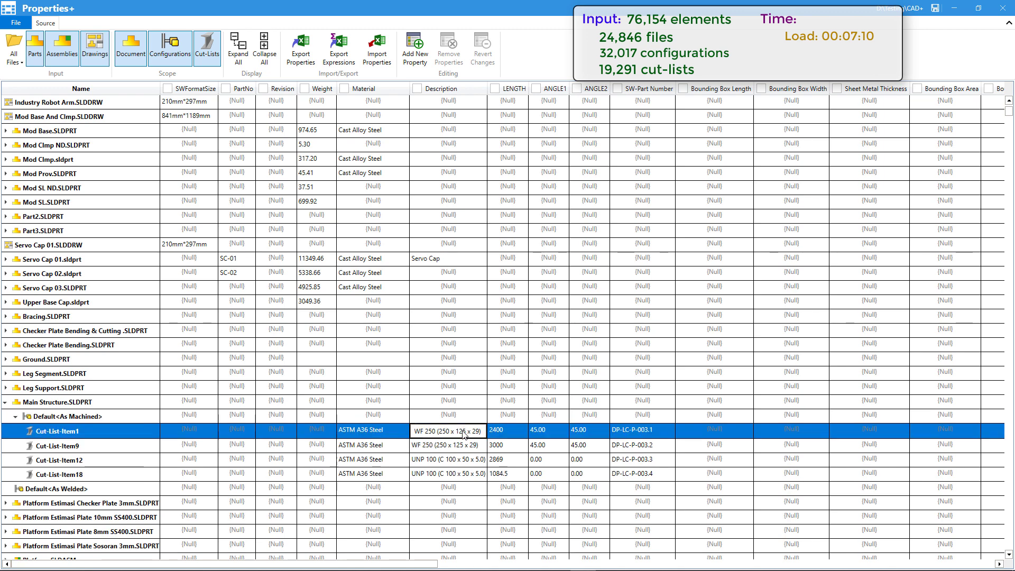
pyautogui.click(387, 434)
pyautogui.press('Return')
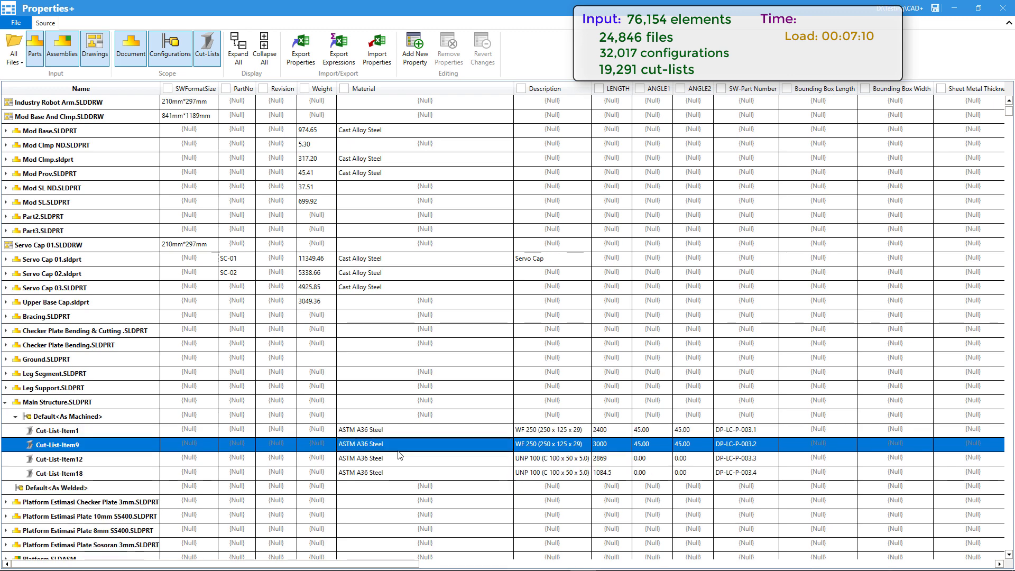
# - Add a new custom property column named TestPrp to the grid
pyautogui.click(423, 65)
pyautogui.write('Testing')
pyautogui.press('Return')
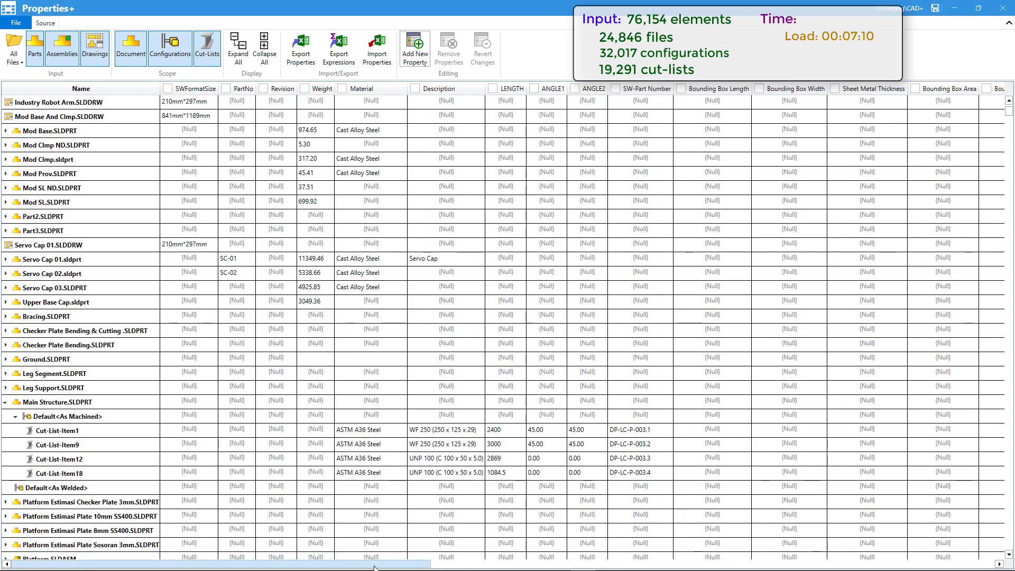
# - Enter VAL1 as the TestPrp value of the grid's first row
pyautogui.hscroll(5, 890, 567)
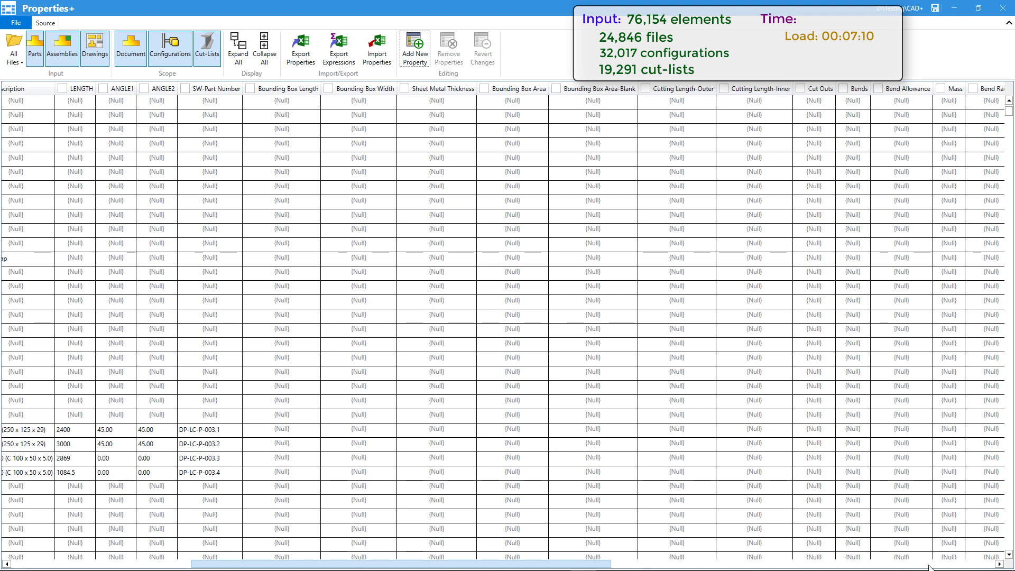
pyautogui.hscroll(5, 929, 567)
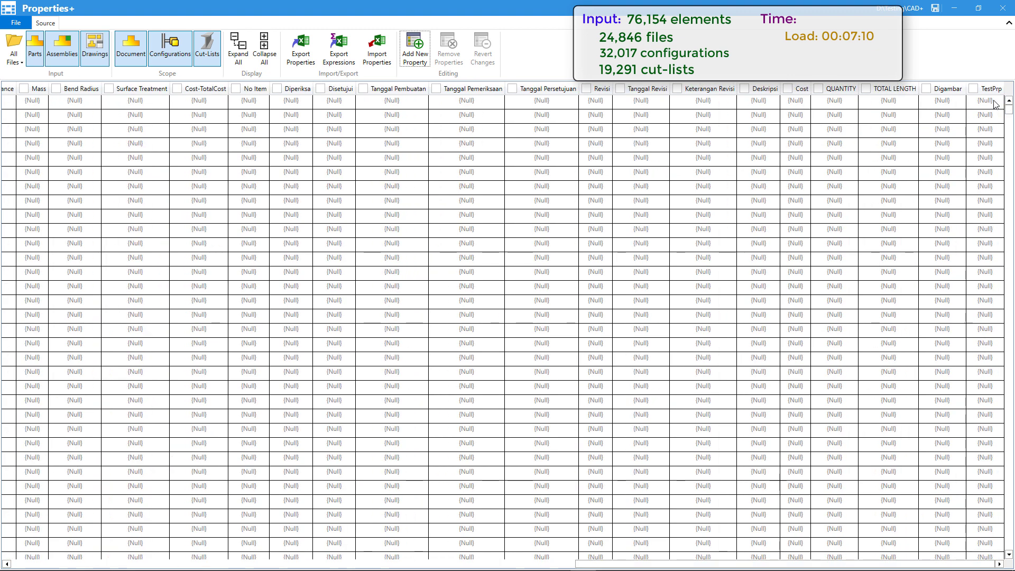
pyautogui.click(993, 103)
pyautogui.click(985, 103)
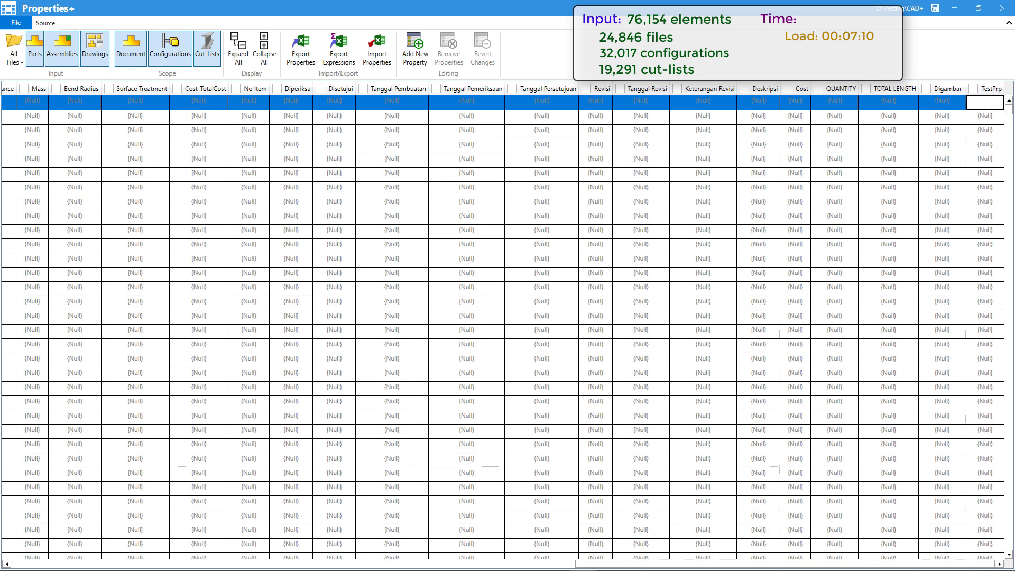
pyautogui.write('VAL1')
pyautogui.click(979, 118)
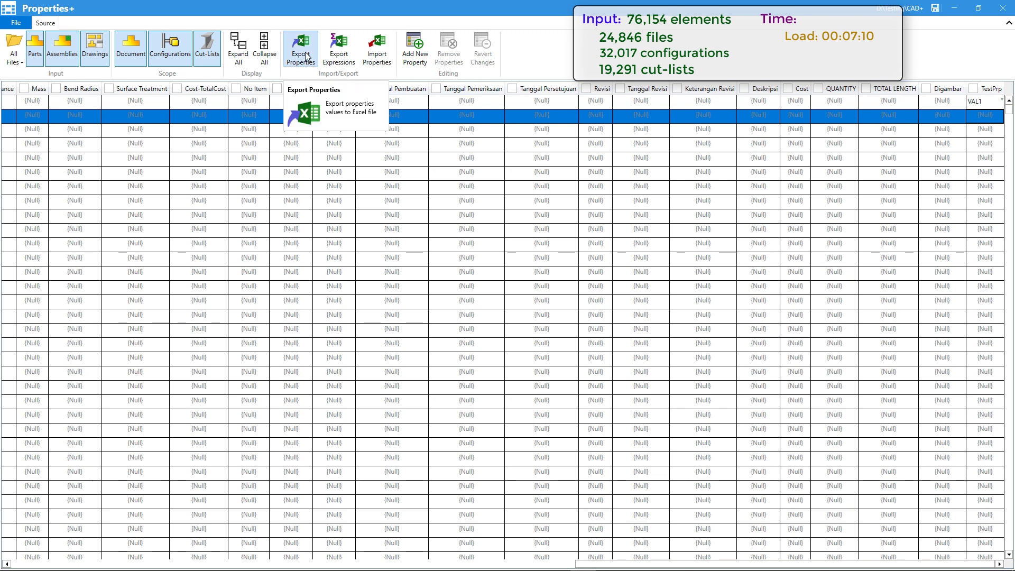
# - Export the property values to properties.xlsx in D:\Testing and start timing the export
pyautogui.click(336, 55)
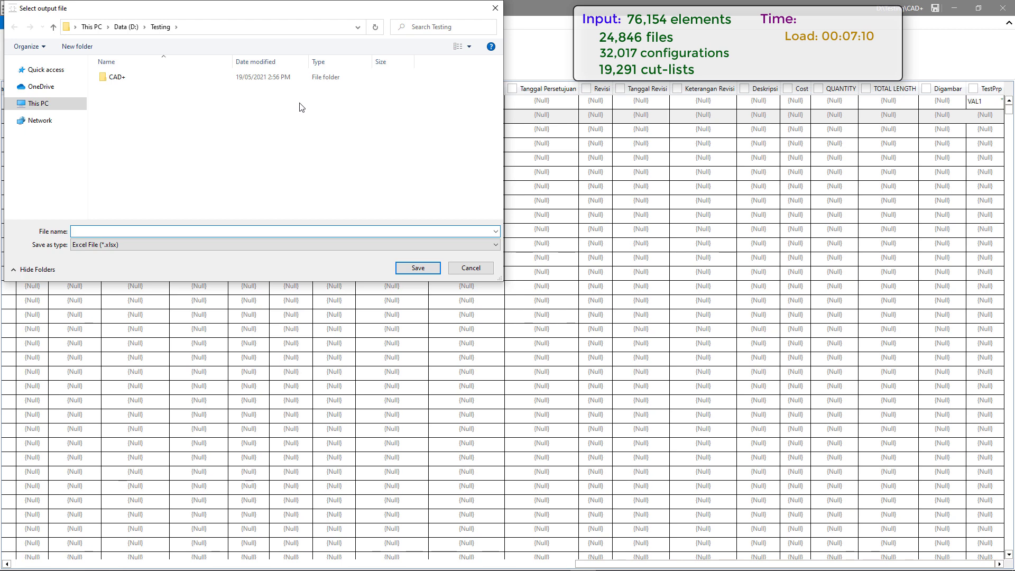
pyautogui.click(418, 268)
pyautogui.click(861, 295)
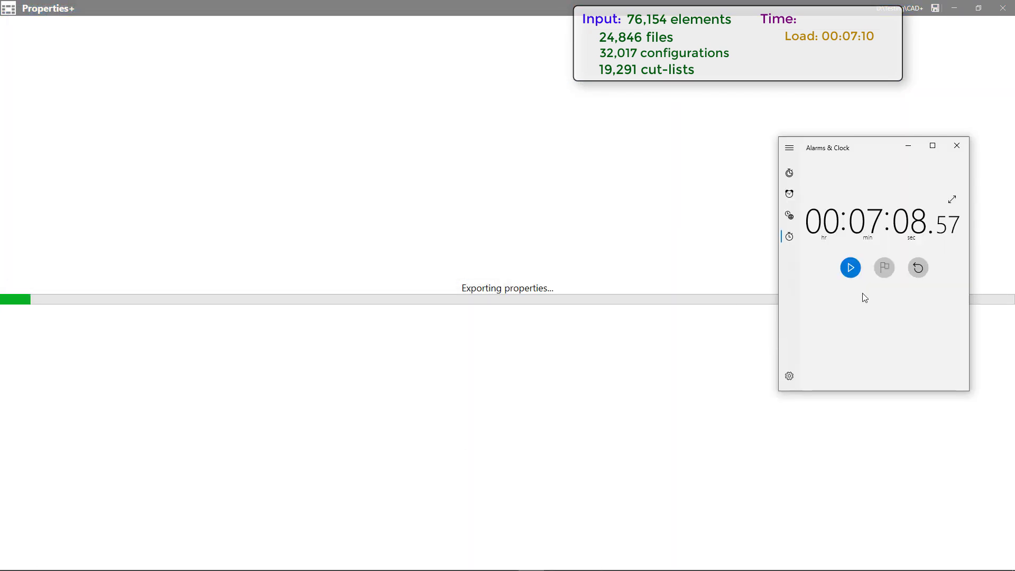
pyautogui.click(919, 268)
pyautogui.click(851, 268)
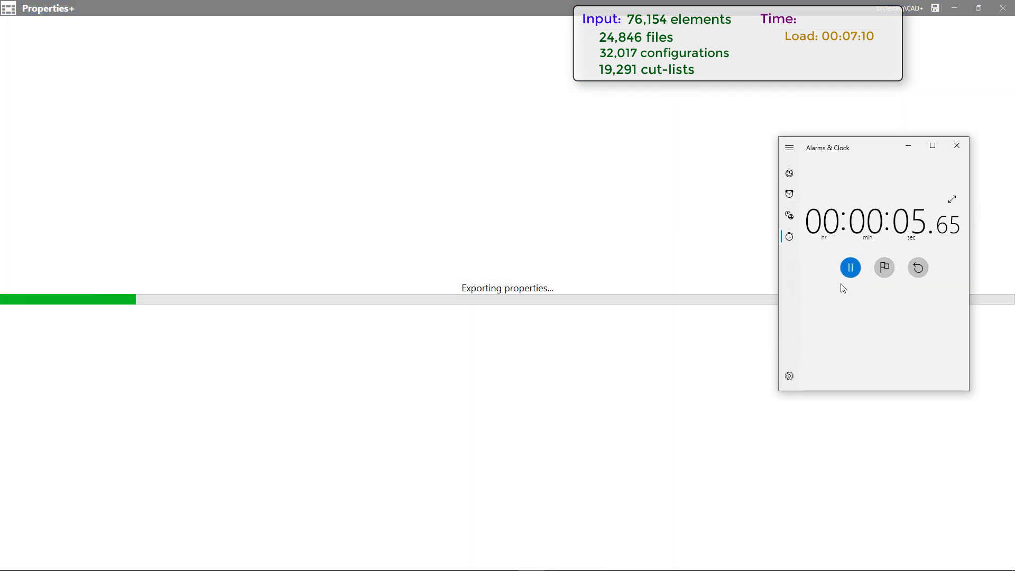
pyautogui.moveTo(867, 147); pyautogui.dragTo(757, 34)
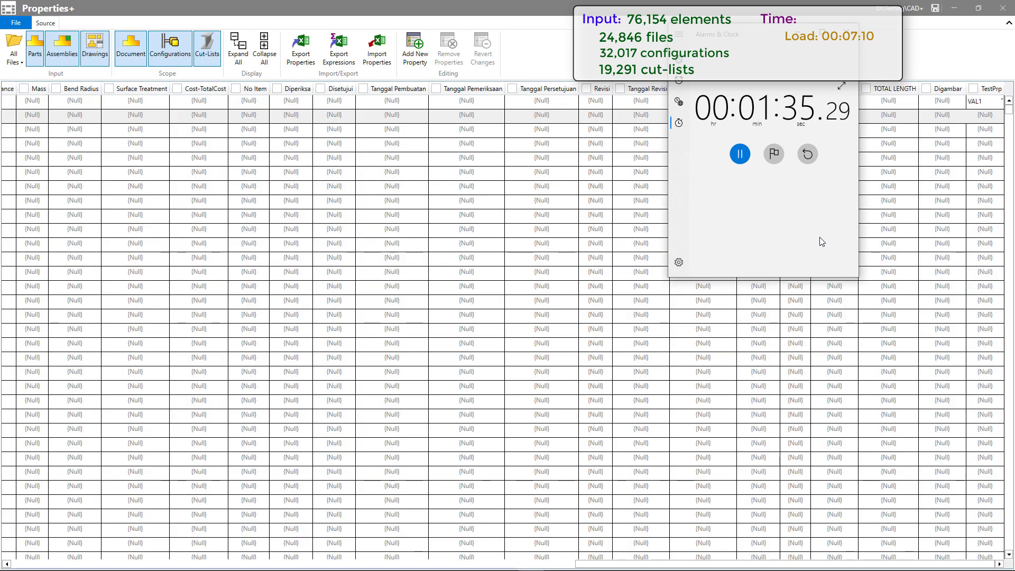
# - Stop the timer at 00:01:40 and open properties.xlsx in Excel
pyautogui.click(741, 153)
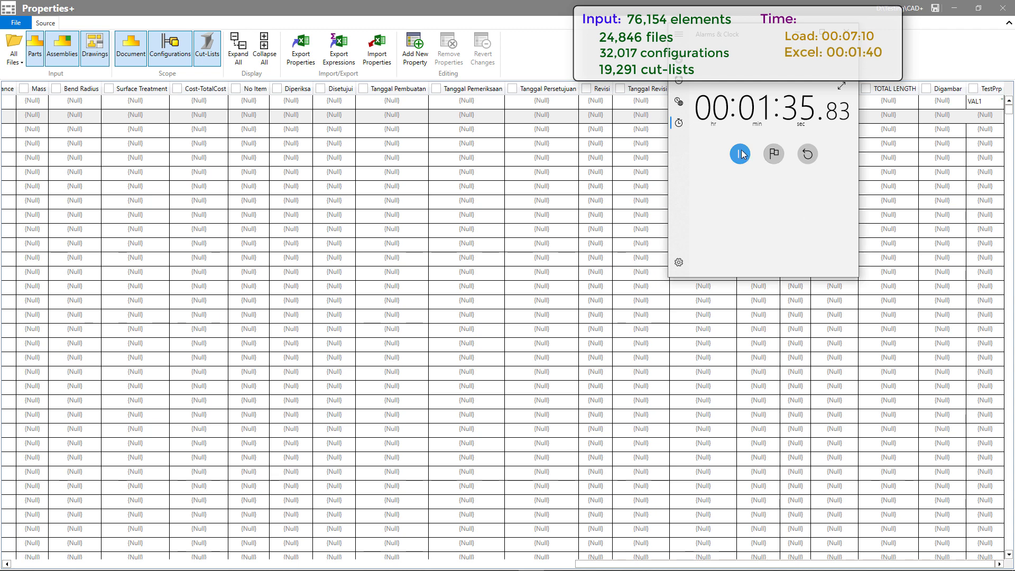
pyautogui.click(808, 154)
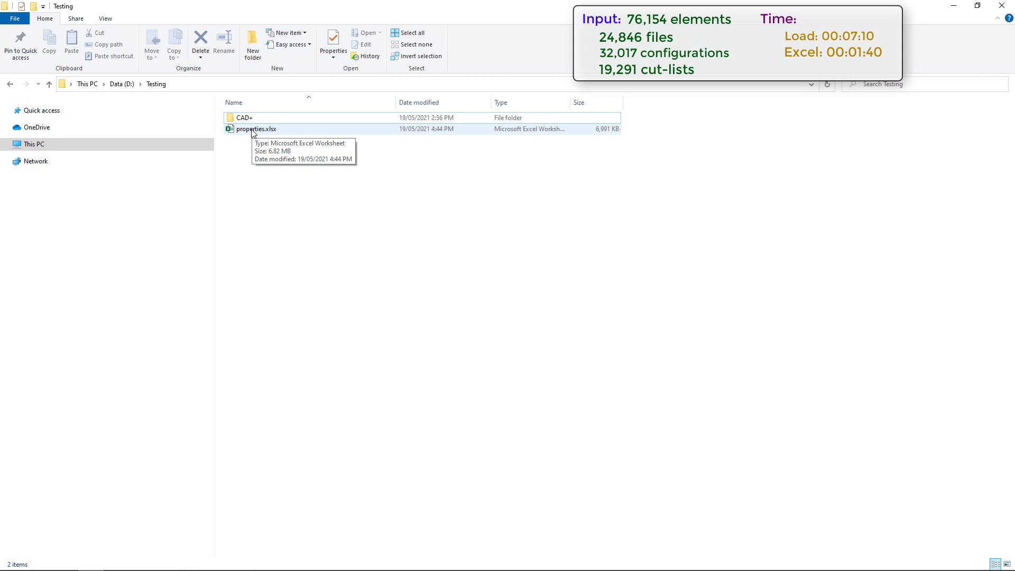
pyautogui.doubleClick(252, 131)
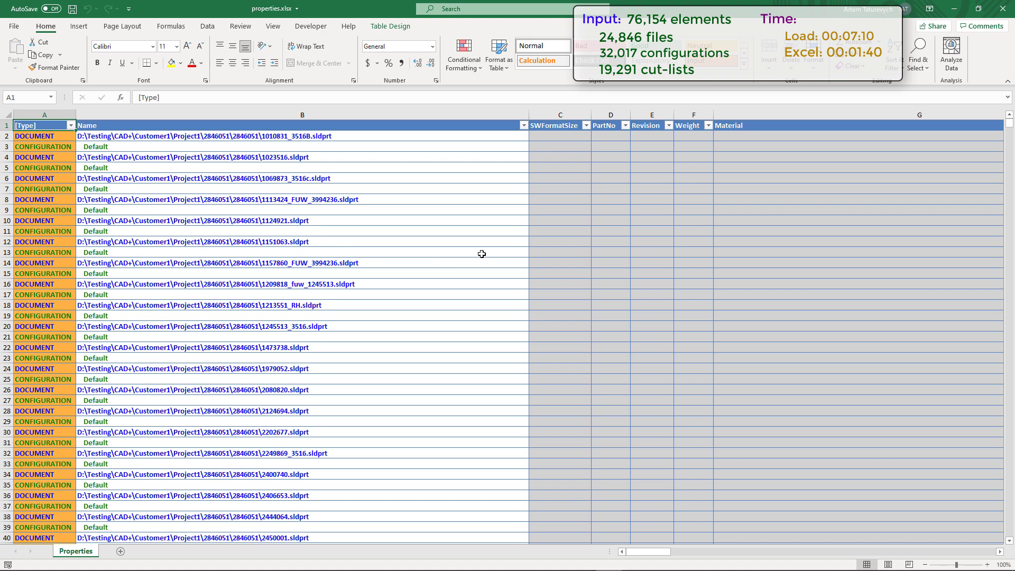
# - Filter the Type column to show only DOCUMENT rows, then only CONFIGURATION rows
pyautogui.click(72, 127)
pyautogui.click(32, 250)
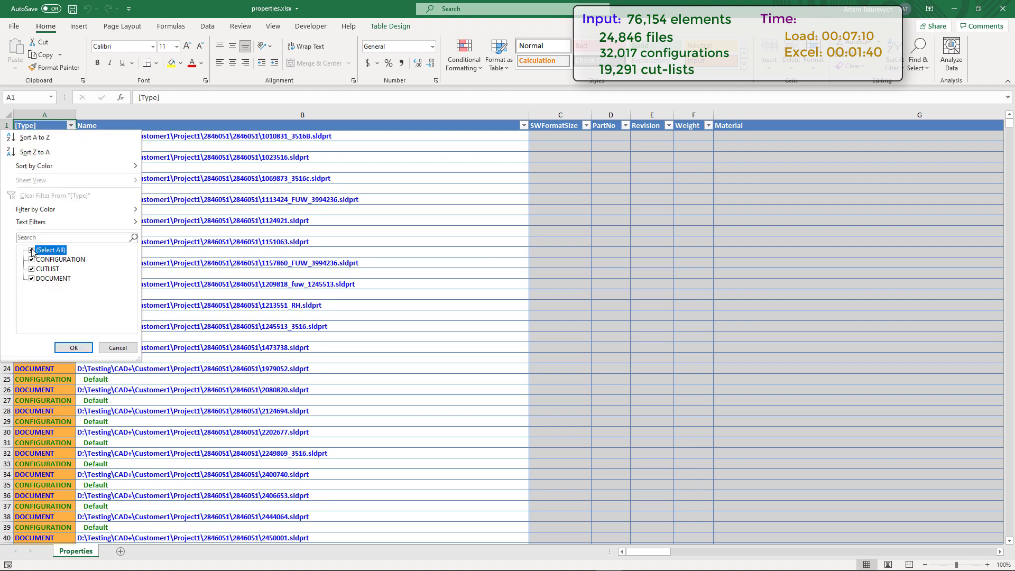
pyautogui.click(33, 279)
pyautogui.click(72, 348)
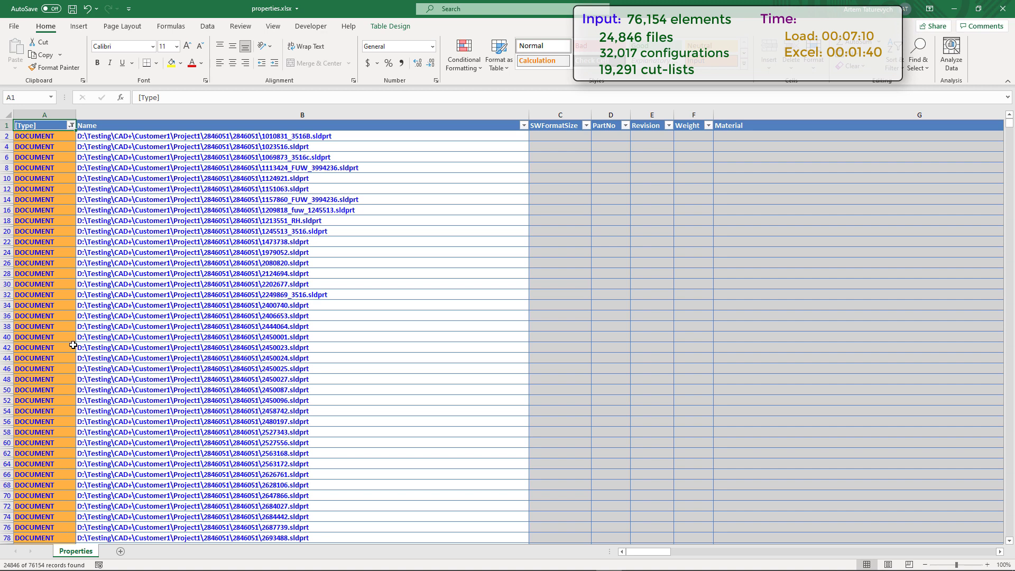
pyautogui.click(71, 127)
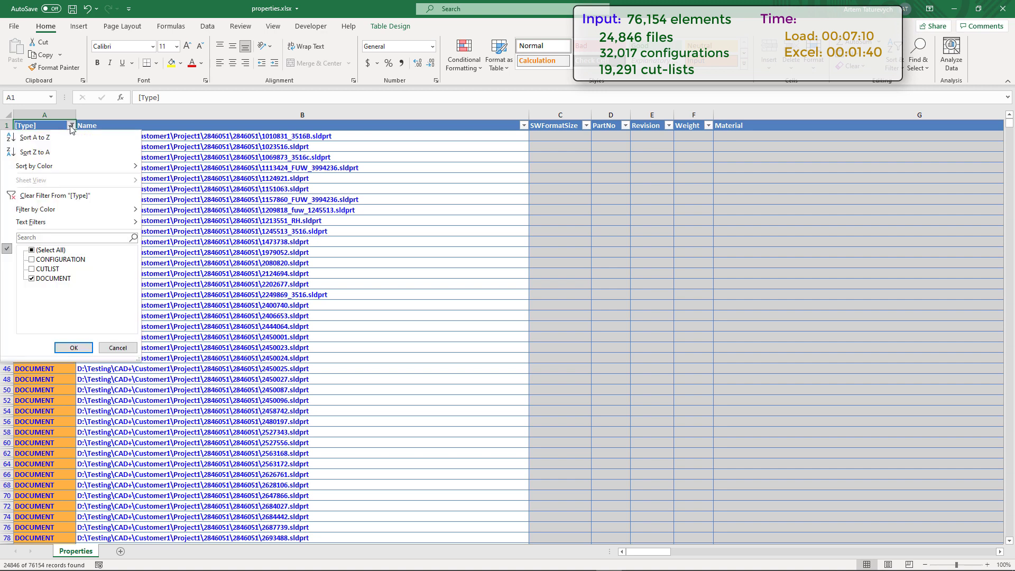
pyautogui.click(32, 279)
pyautogui.click(32, 259)
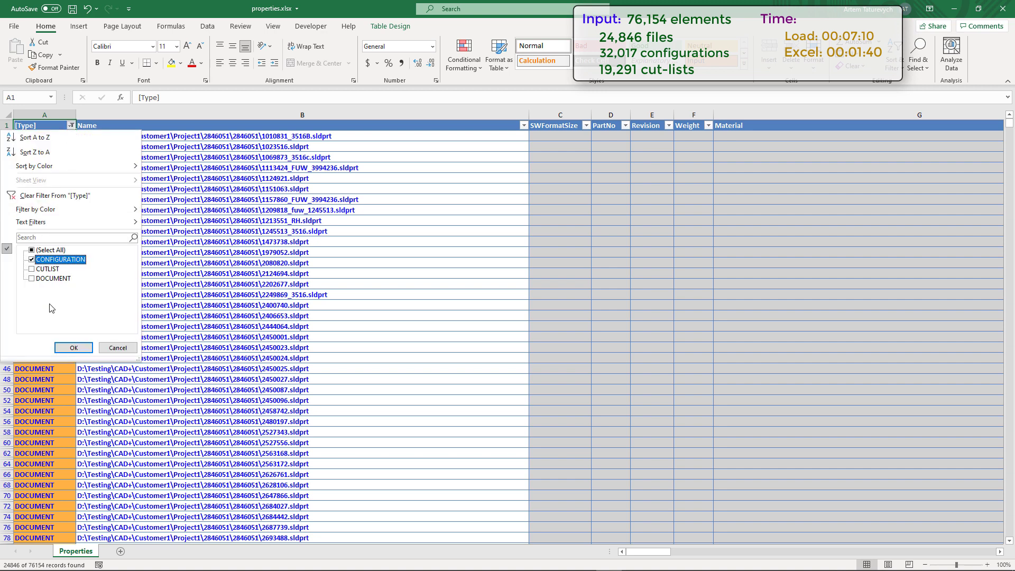
pyautogui.click(74, 348)
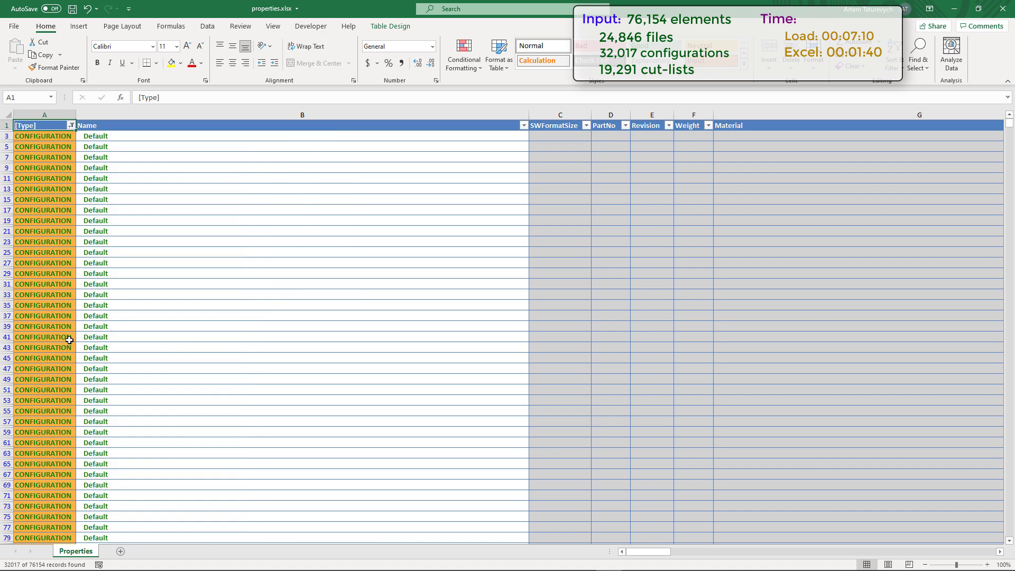
# - Show only CUTLIST rows to check them, then reselect every type in the filter
pyautogui.click(70, 126)
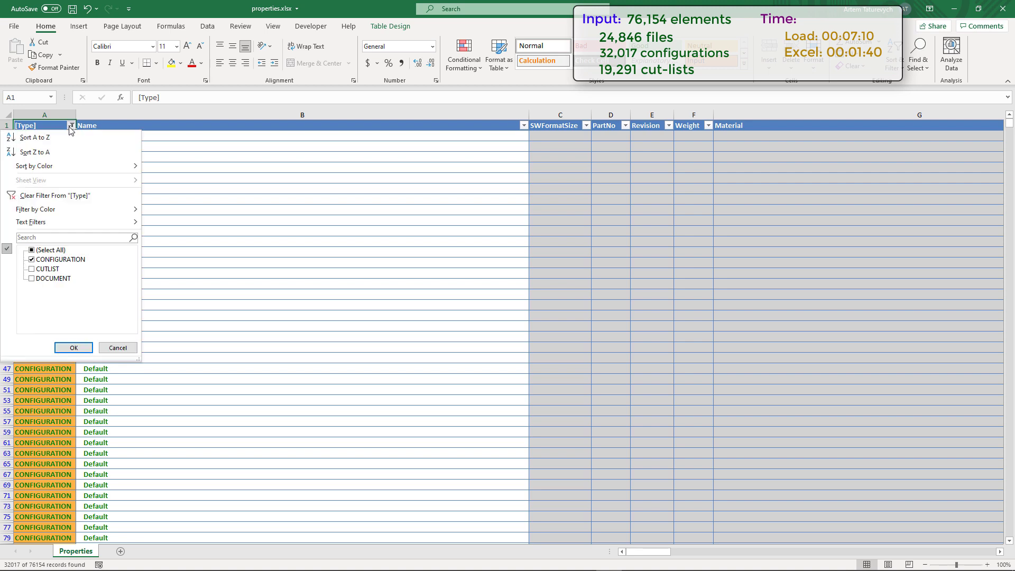
pyautogui.click(32, 260)
pyautogui.click(32, 269)
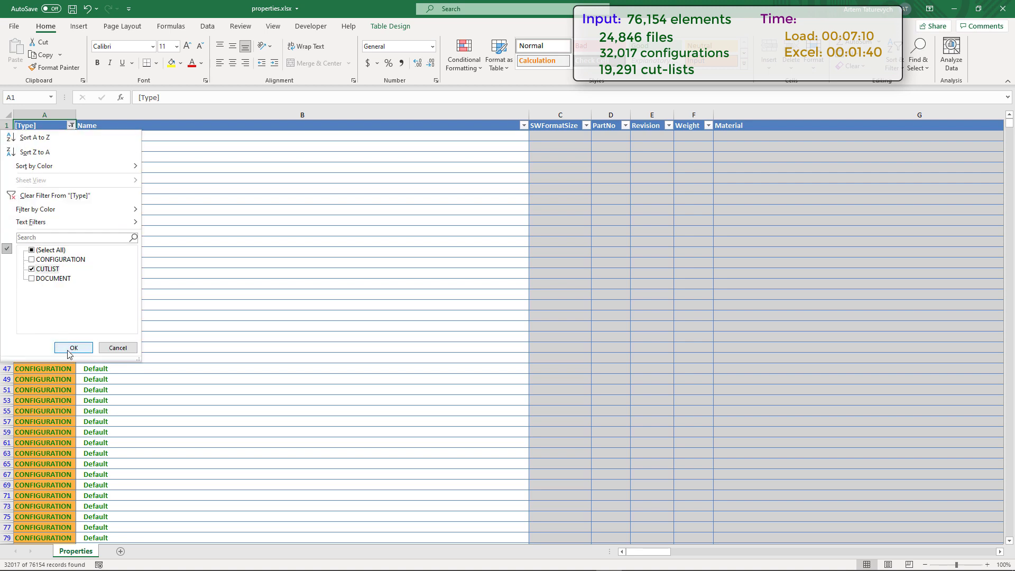
pyautogui.click(73, 348)
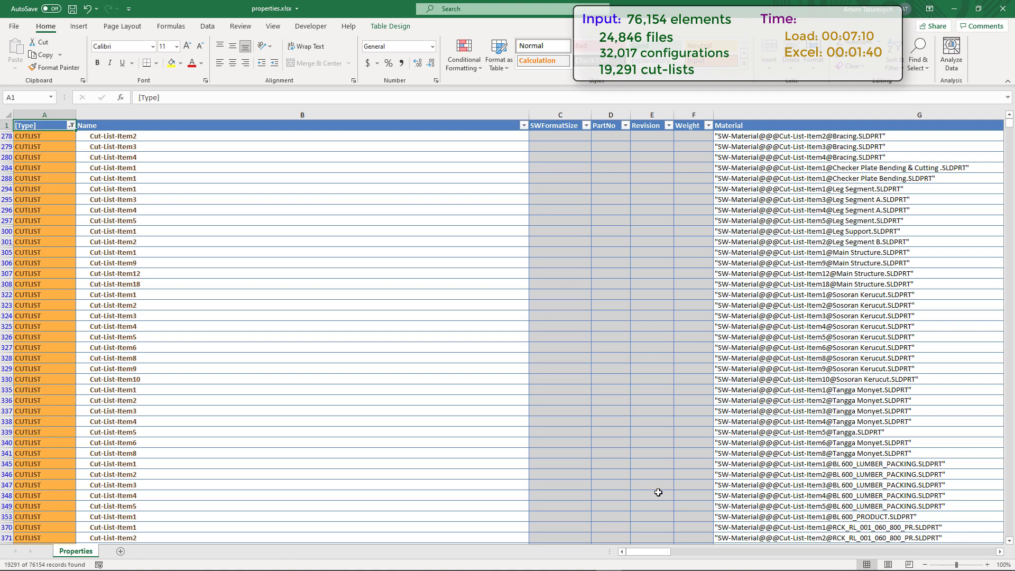
pyautogui.moveTo(659, 553); pyautogui.dragTo(642, 539)
pyautogui.click(72, 127)
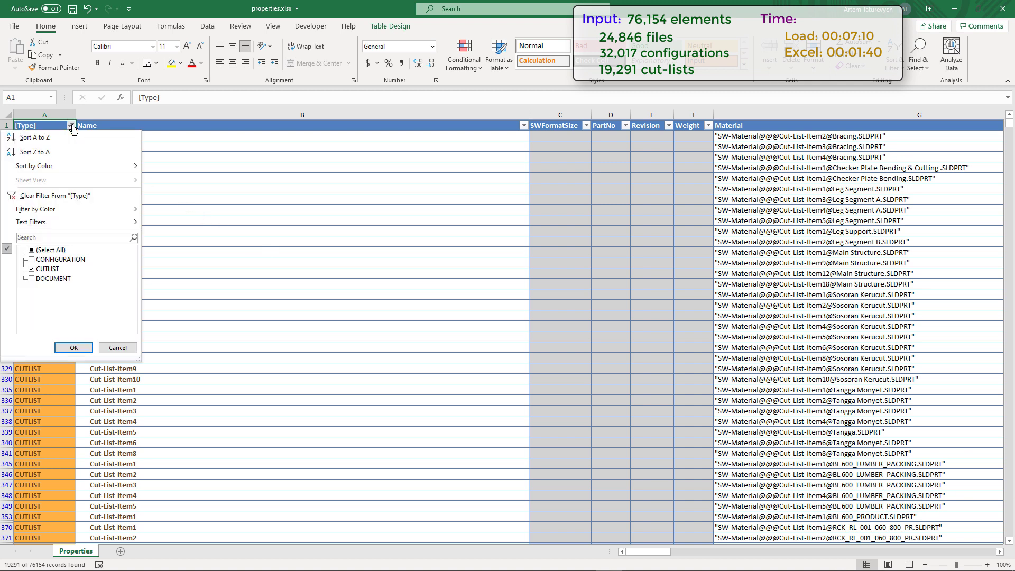
pyautogui.click(32, 250)
pyautogui.click(74, 347)
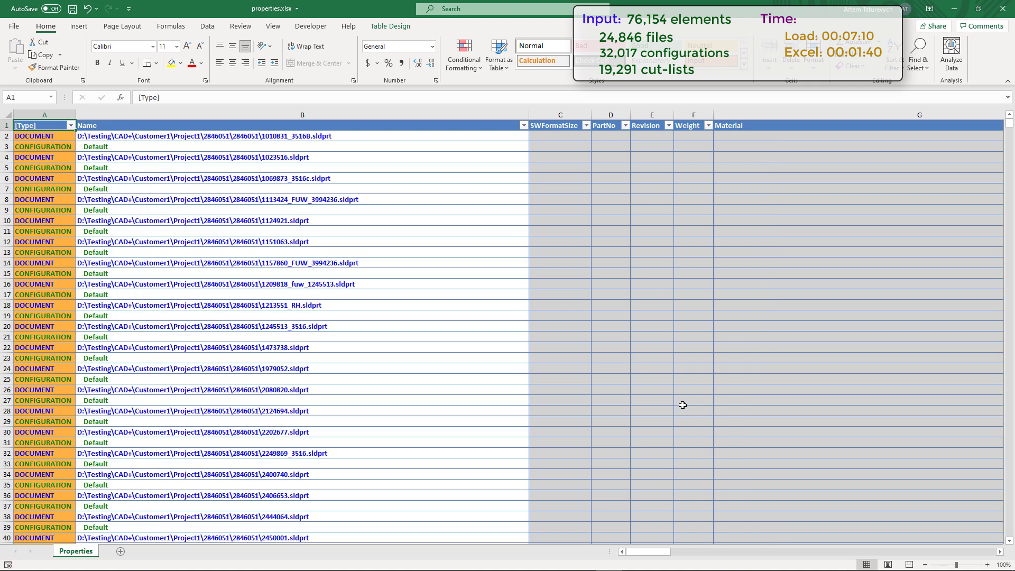
# - Enter the formula ="VAL"&ROW()-1 in TestPrp cell AO2
pyautogui.moveTo(658, 552); pyautogui.dragTo(995, 555)
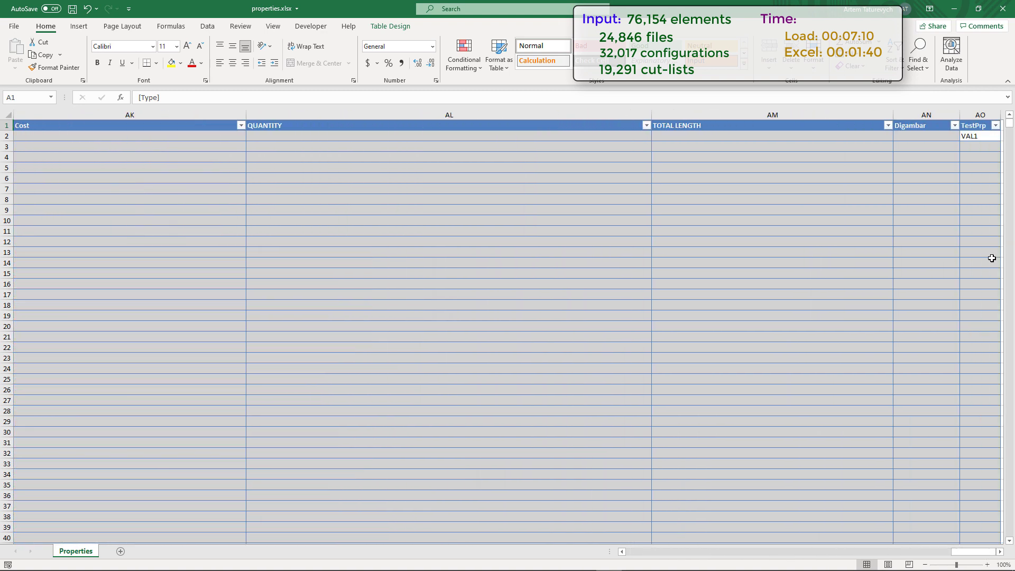
pyautogui.click(970, 136)
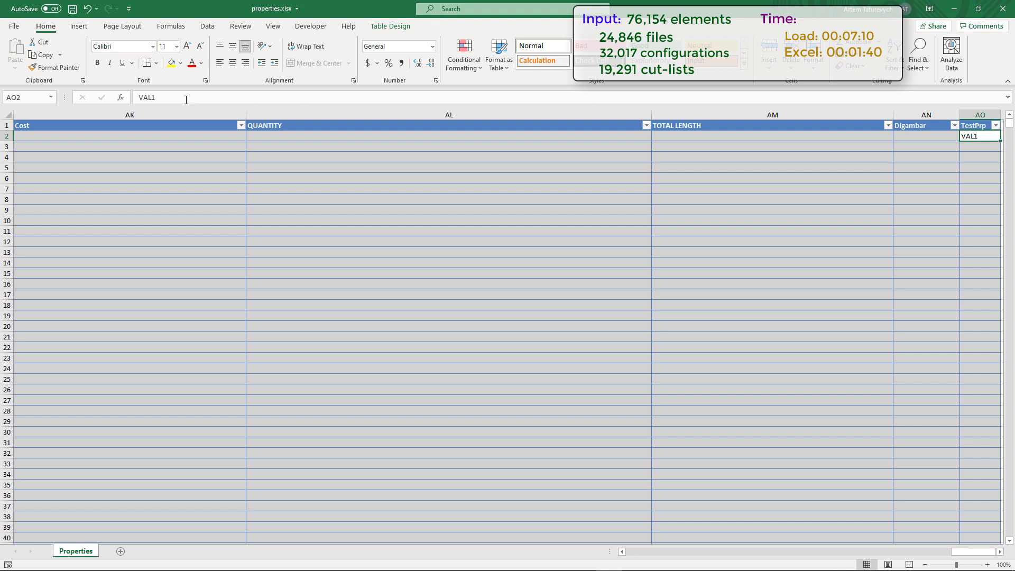
pyautogui.doubleClick(140, 97)
pyautogui.write('="VAL')
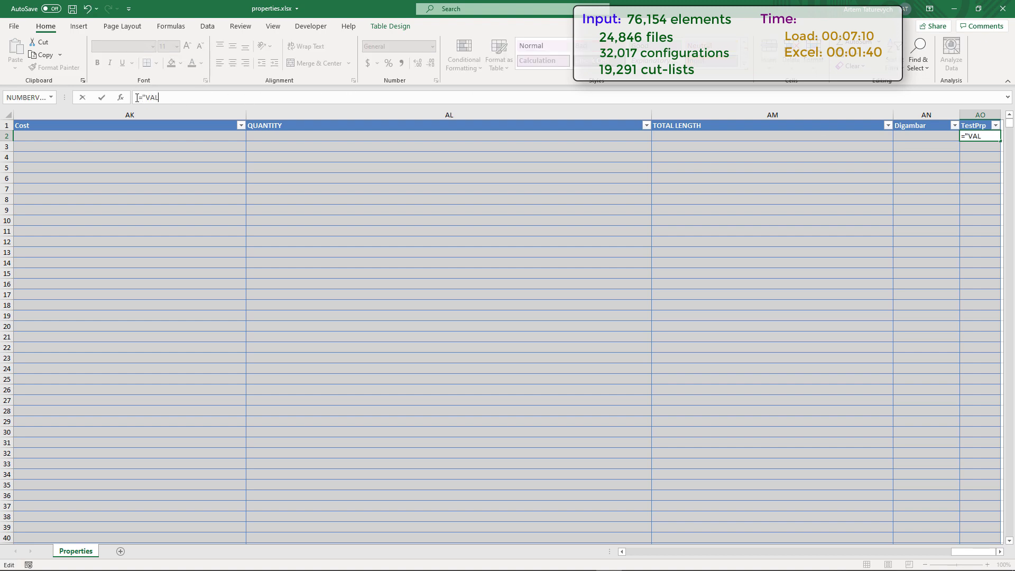
pyautogui.write('"&Row()-1')
pyautogui.click(102, 98)
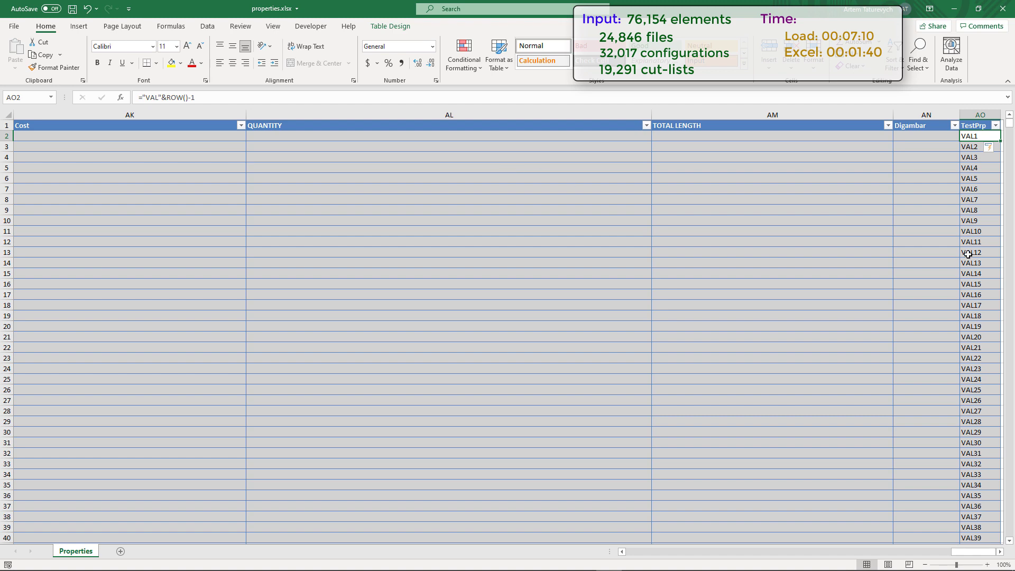
# - Check the filled VAL values and select the entire TestPrp column
pyautogui.click(971, 252)
pyautogui.click(979, 136)
pyautogui.moveTo(1010, 123); pyautogui.dragTo(1010, 234)
pyautogui.moveTo(1013, 324); pyautogui.dragTo(1011, 542)
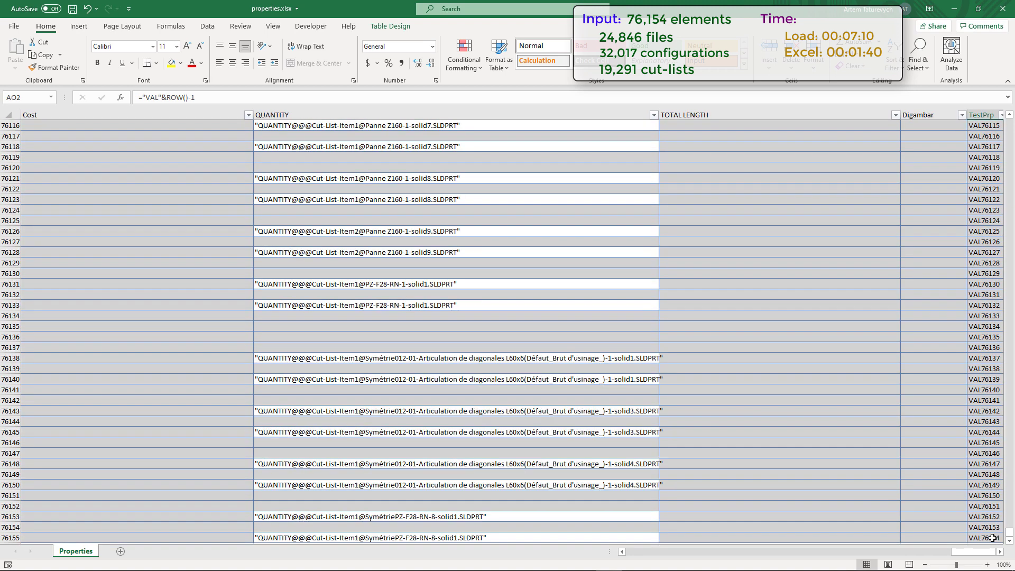
pyautogui.hotkey('ctrl', 'space')
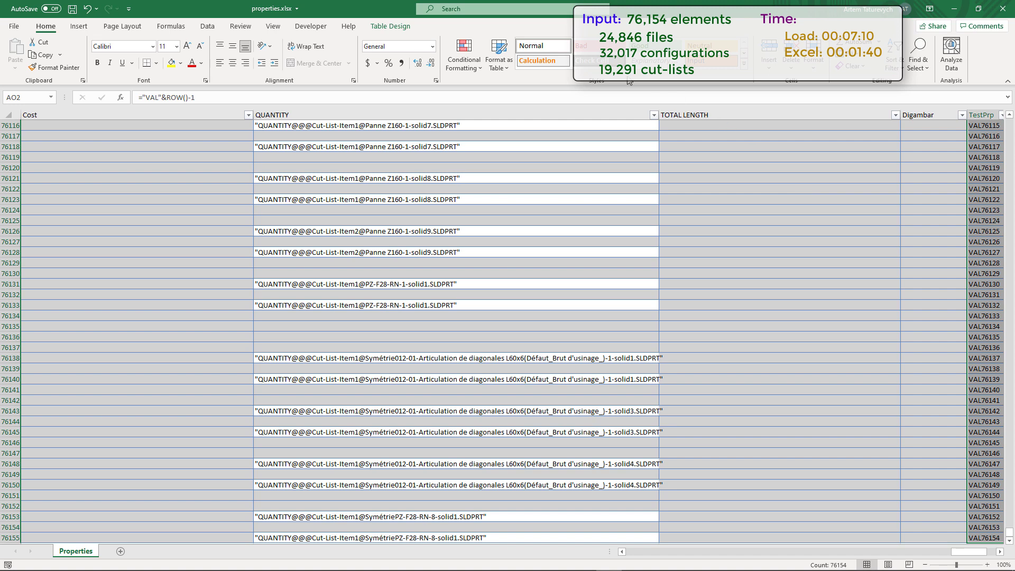
pyautogui.hotkey('ctrl', 'BackSpace')
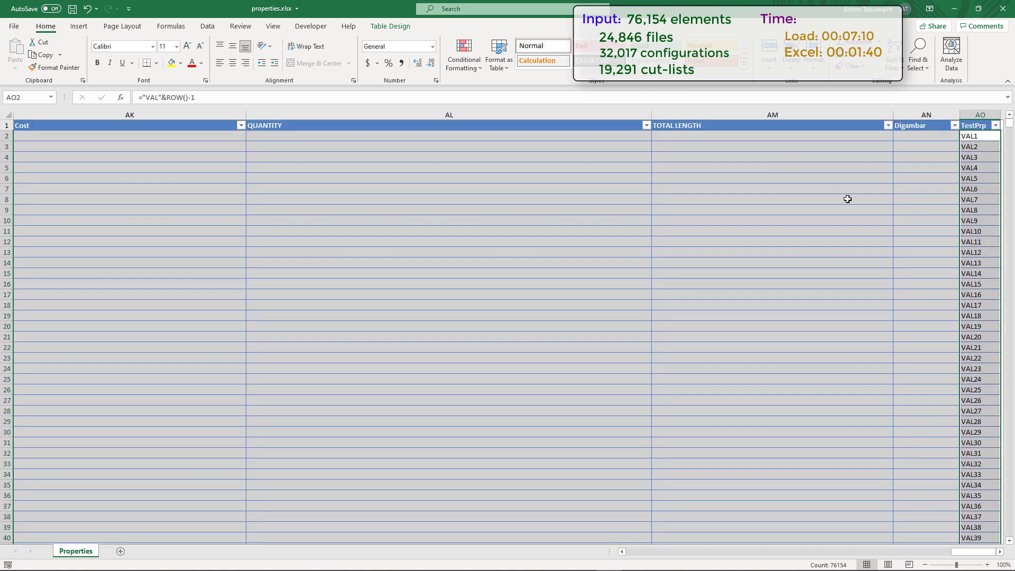
# - Copy the TestPrp column and paste it back as plain values
pyautogui.rightClick(972, 157)
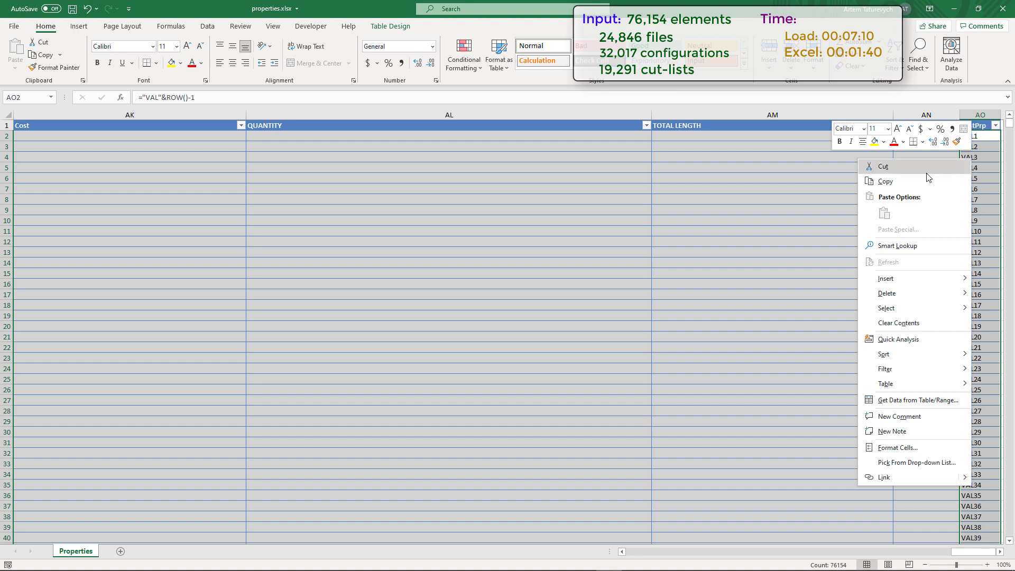
pyautogui.click(899, 182)
pyautogui.rightClick(972, 145)
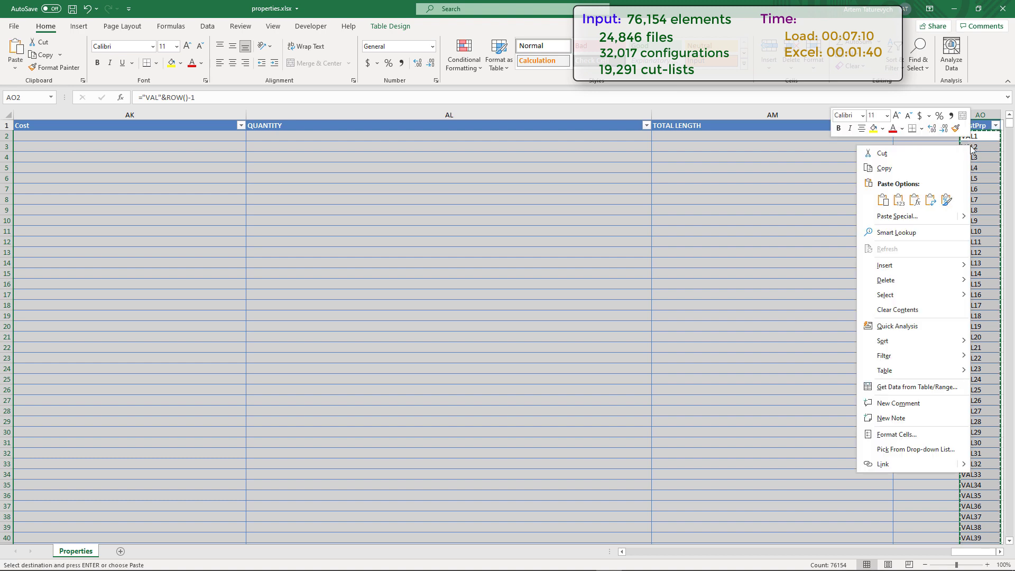
pyautogui.click(899, 200)
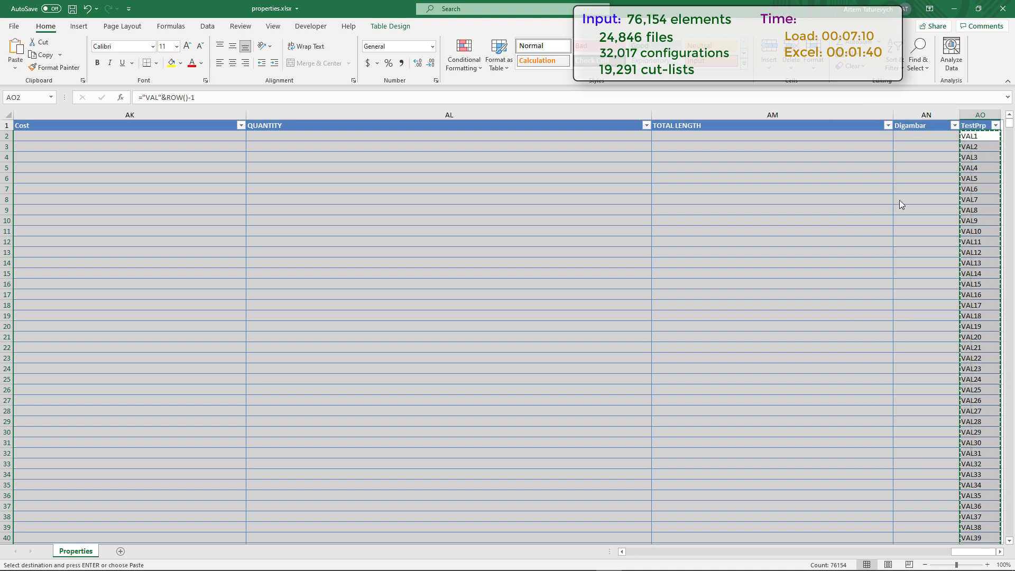
pyautogui.click(976, 199)
pyautogui.moveTo(979, 219); pyautogui.dragTo(979, 226)
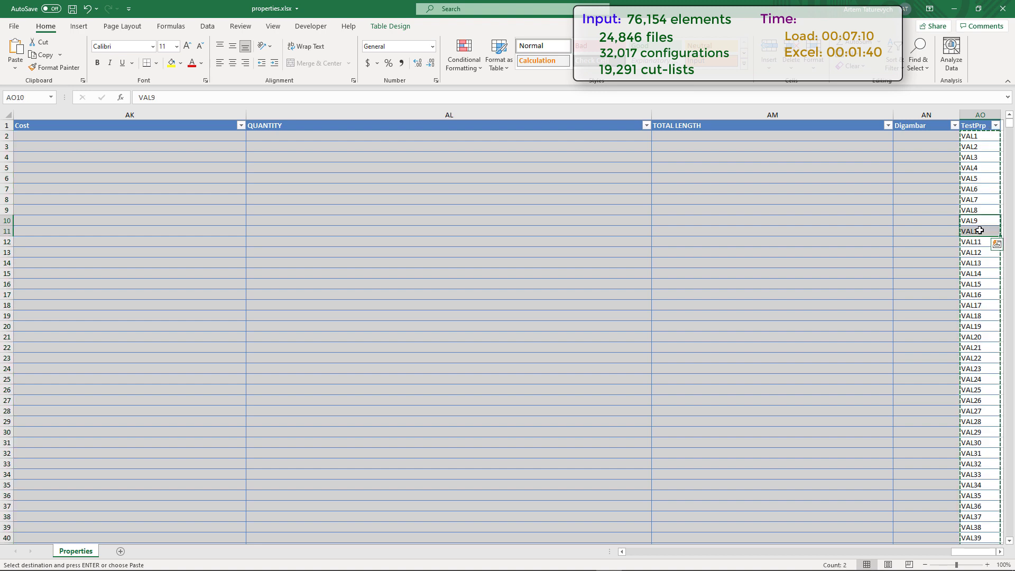
pyautogui.click(946, 215)
# - Cancel the copy, save properties.xlsx, and close Excel
pyautogui.press('Escape')
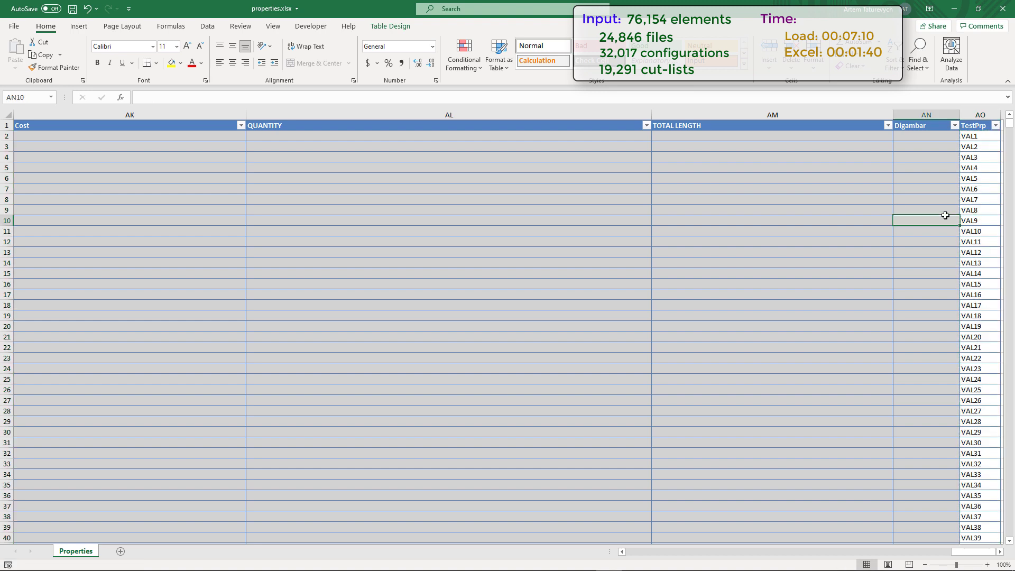
pyautogui.hotkey('ctrl', 's')
pyautogui.click(1003, 8)
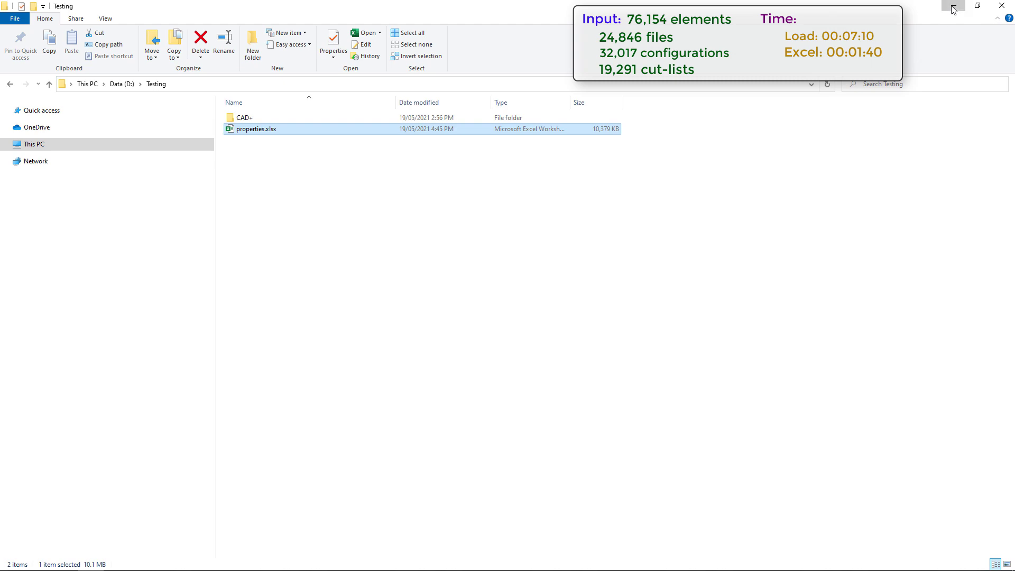
# - Import properties.xlsx into Properties+ and start timing the import
pyautogui.click(953, 6)
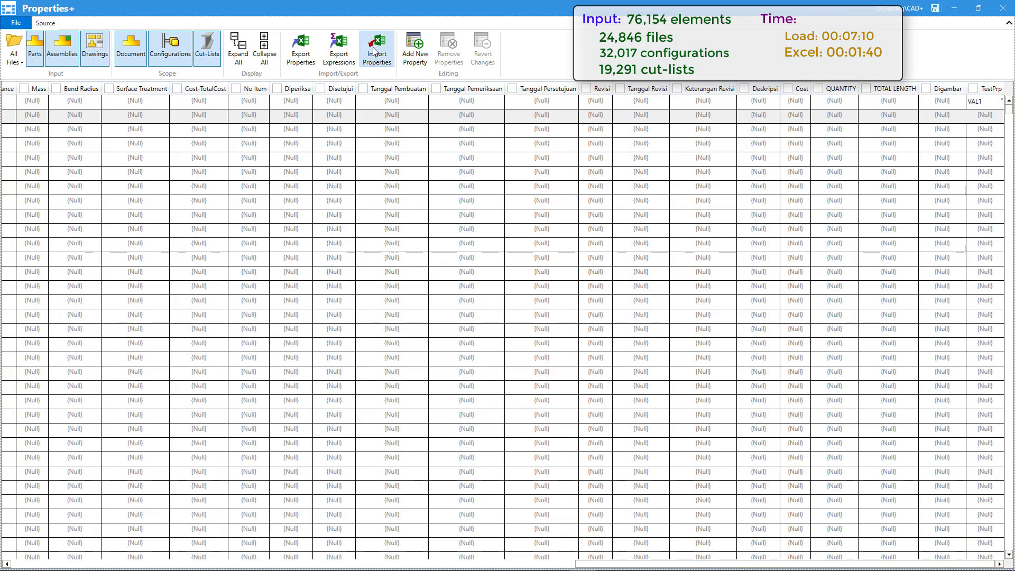
pyautogui.click(374, 52)
pyautogui.click(190, 89)
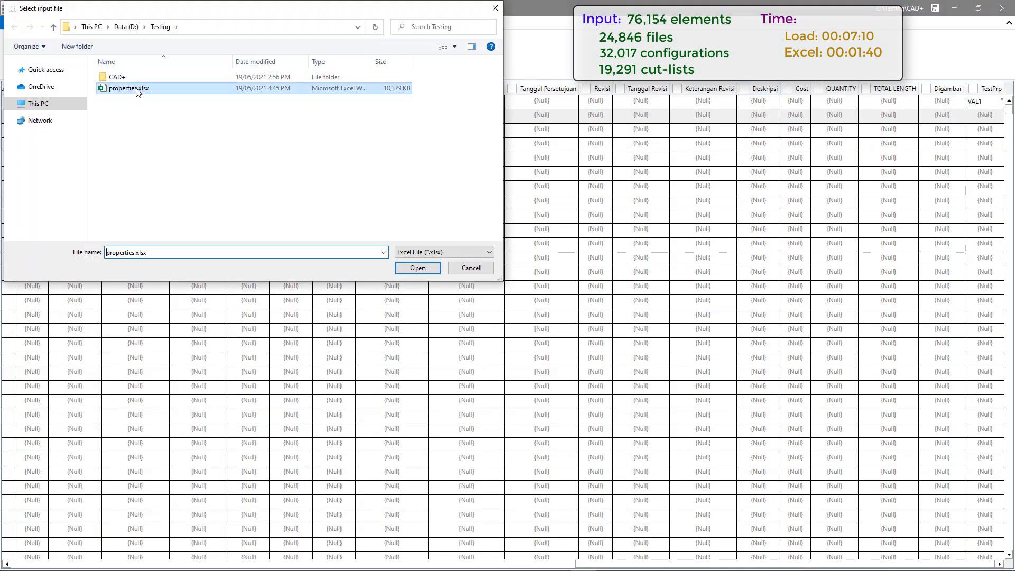
pyautogui.click(418, 268)
pyautogui.click(741, 154)
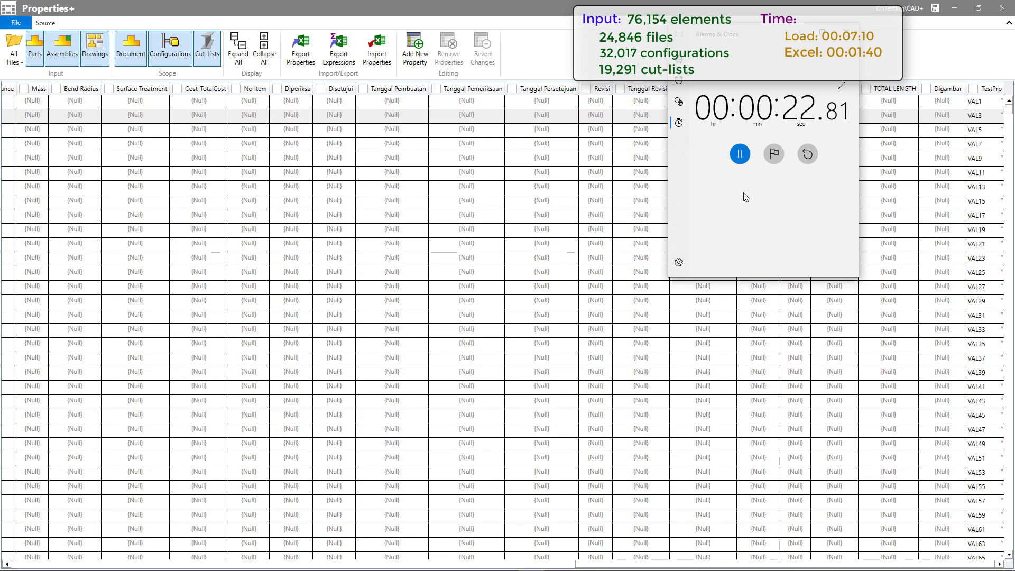
# - Stop the import timer, then expand parts 2647866 and 2684027 to their Default configurations
pyautogui.click(747, 156)
pyautogui.click(807, 154)
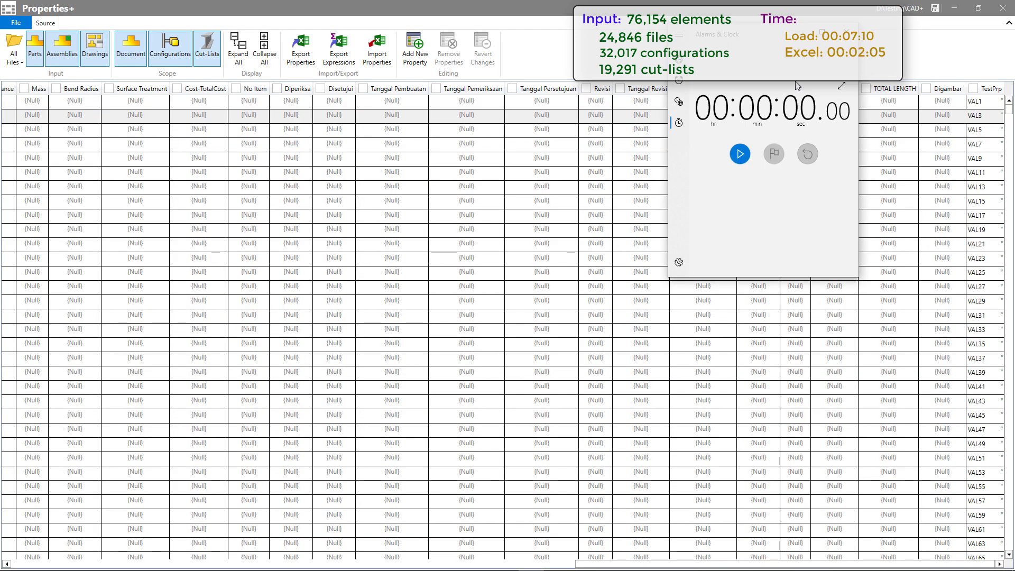
pyautogui.click(1014, 157)
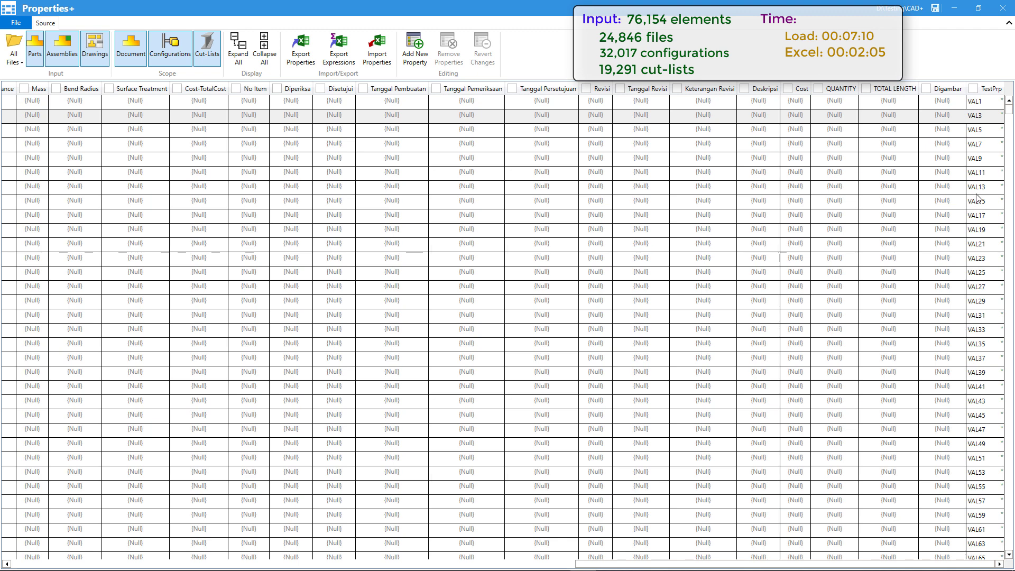
pyautogui.scroll(-4, 978, 200)
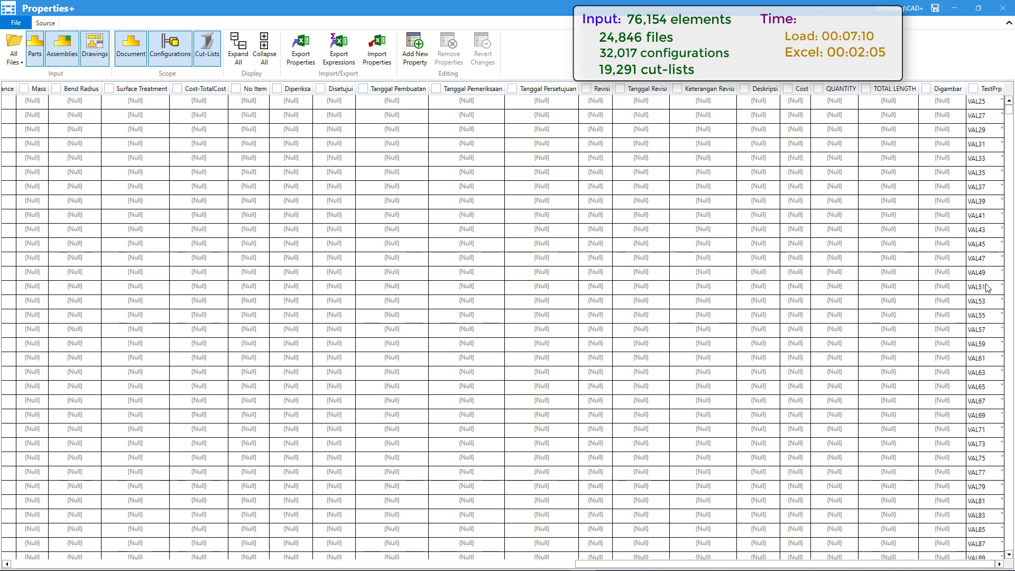
pyautogui.scroll(-2, 986, 287)
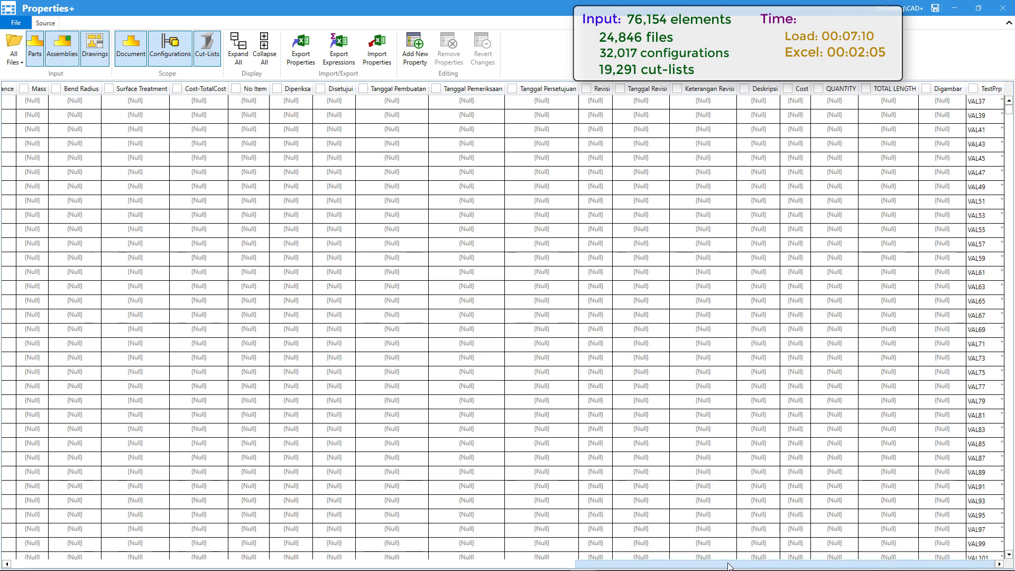
pyautogui.moveTo(719, 567); pyautogui.dragTo(659, 567)
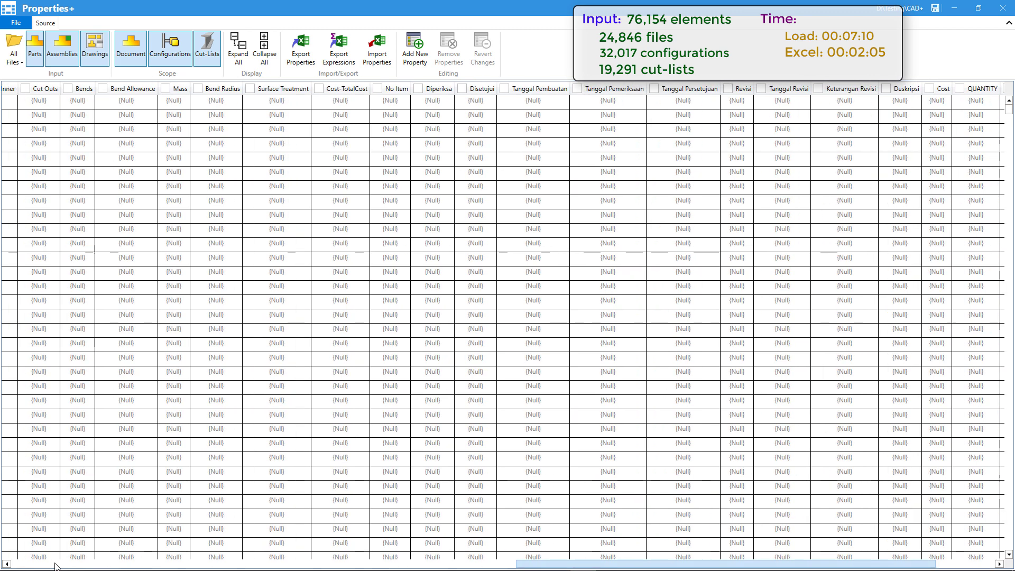
pyautogui.click(14, 566)
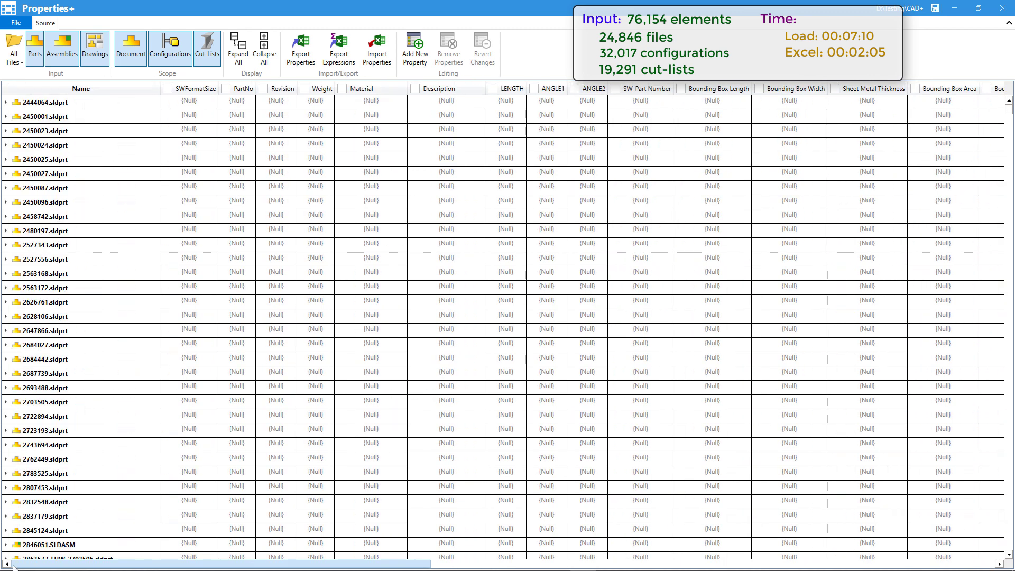
pyautogui.click(6, 331)
pyautogui.click(6, 360)
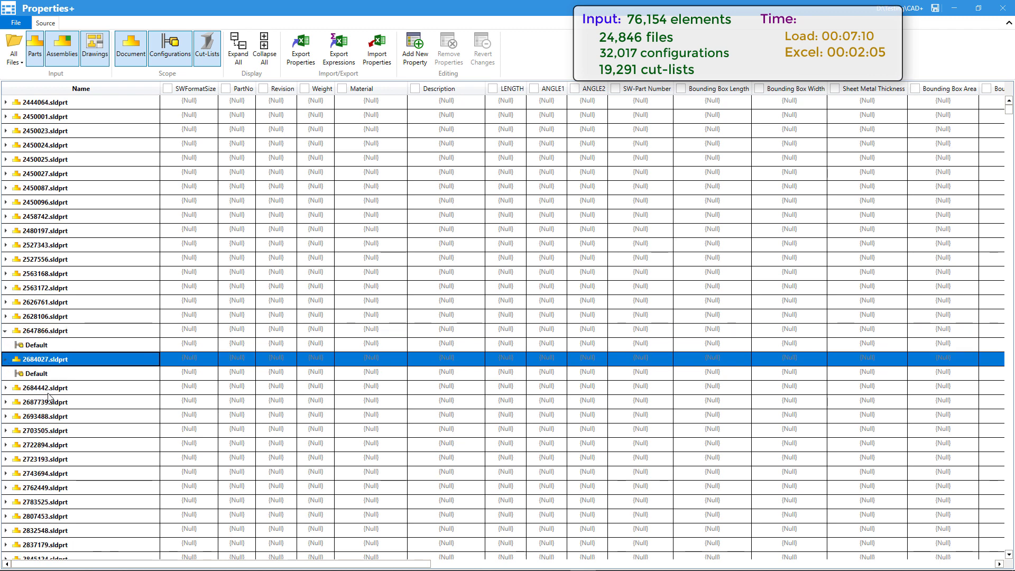
pyautogui.click(51, 374)
# - Scroll to the far-right TestPrp column and last rows, showing VAL76001 through VAL76150
pyautogui.moveTo(248, 563); pyautogui.dragTo(301, 564)
pyautogui.click(937, 565)
pyautogui.click(952, 564)
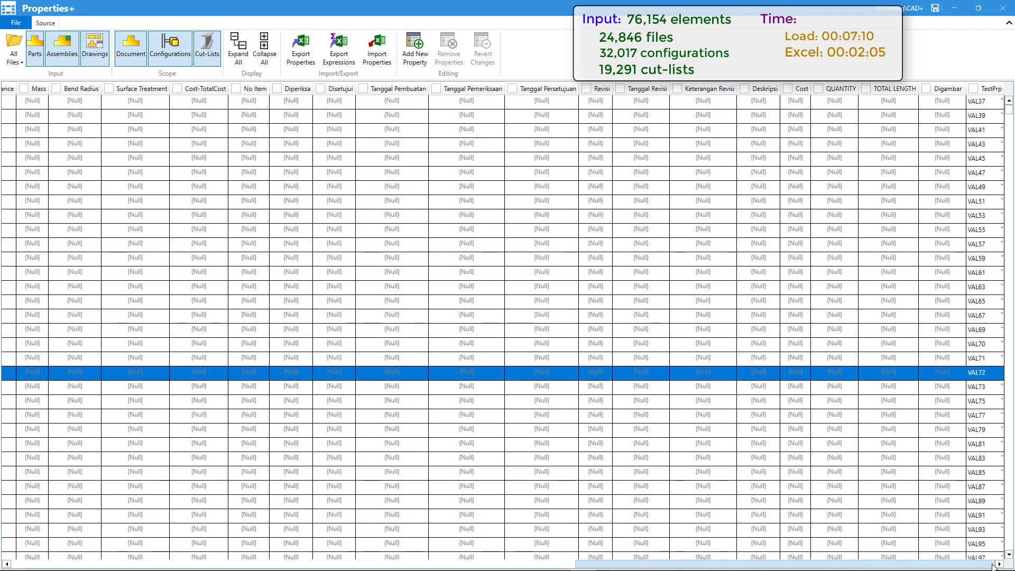
pyautogui.click(1010, 550)
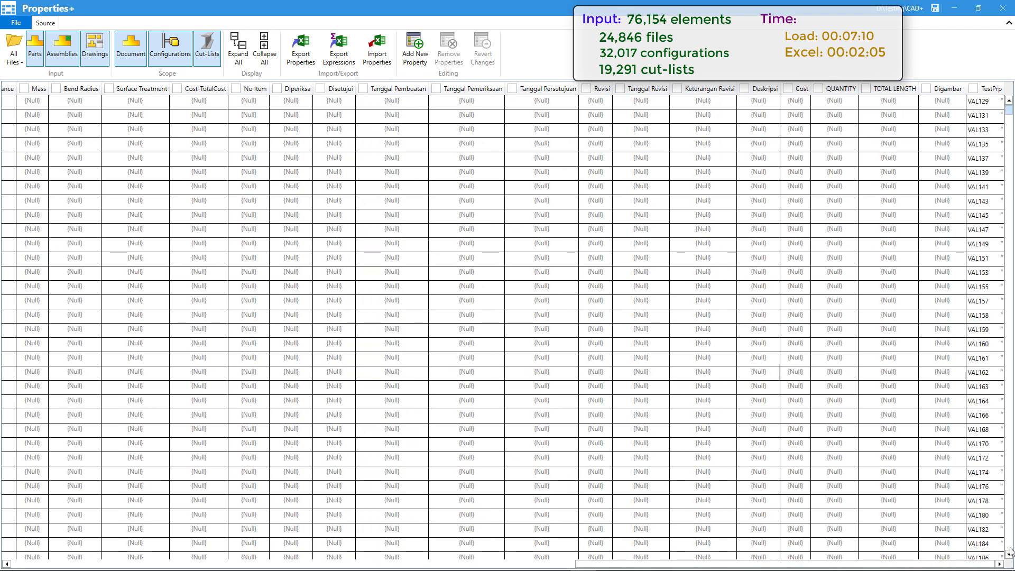
pyautogui.click(1009, 550)
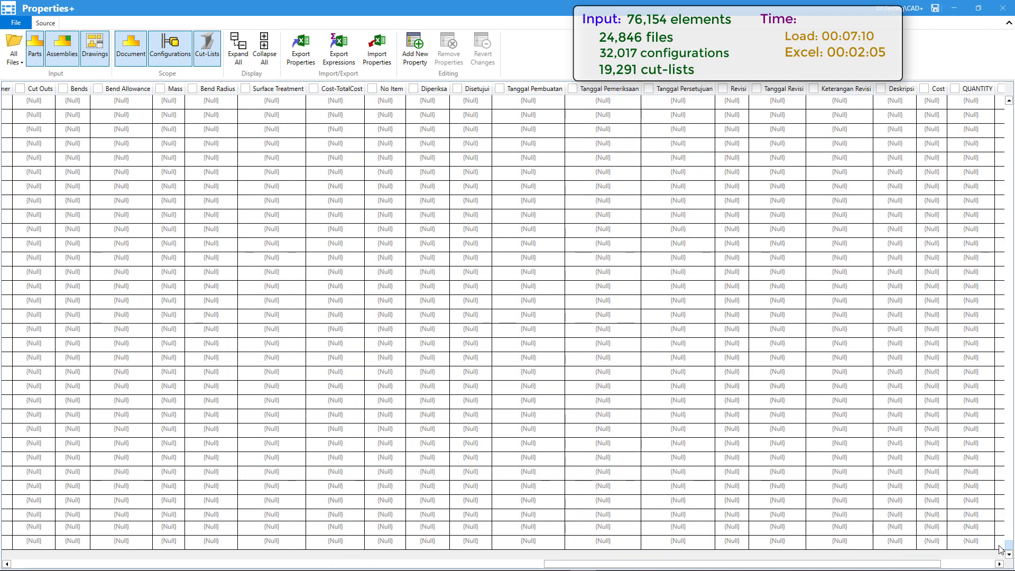
pyautogui.moveTo(934, 567); pyautogui.dragTo(999, 569)
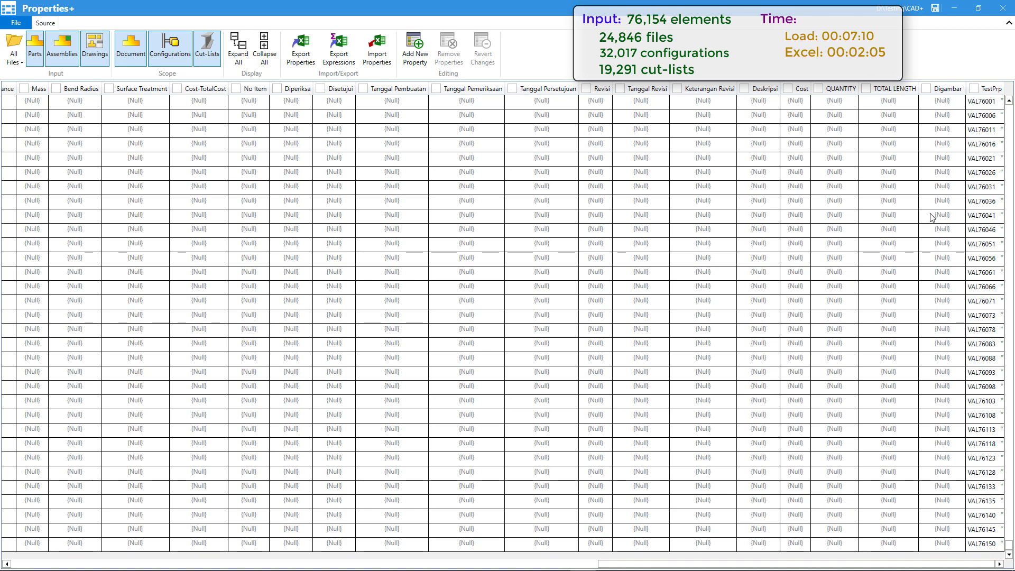
# - Save the imported TestPrp values to all files, timing the save at 01:07:10
pyautogui.click(14, 22)
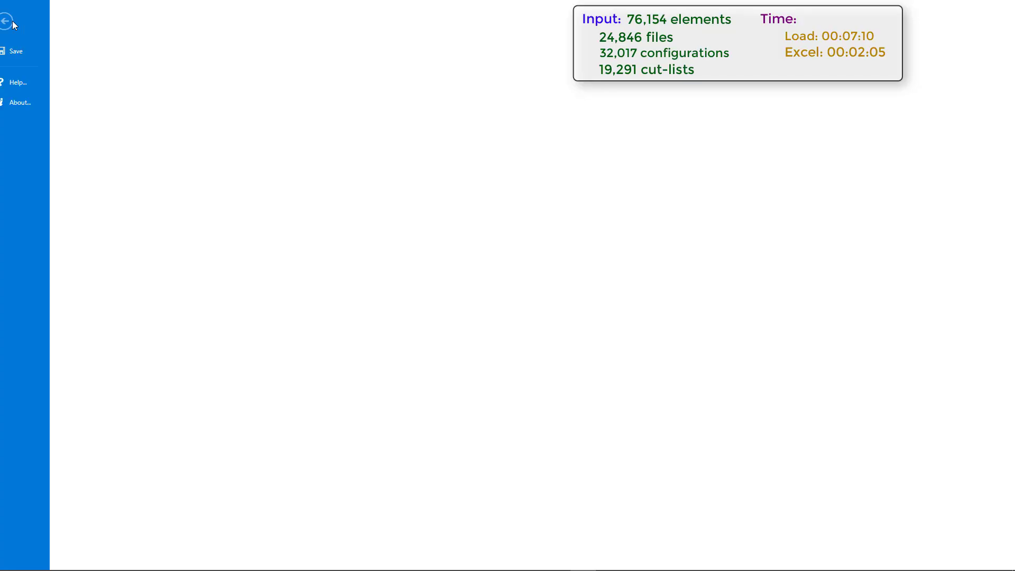
pyautogui.click(33, 50)
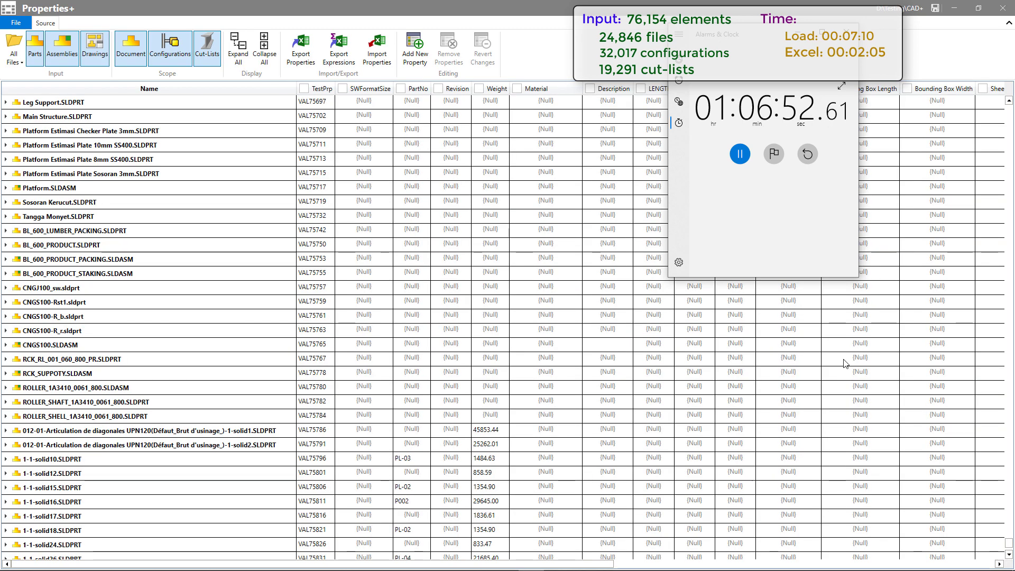
pyautogui.click(740, 154)
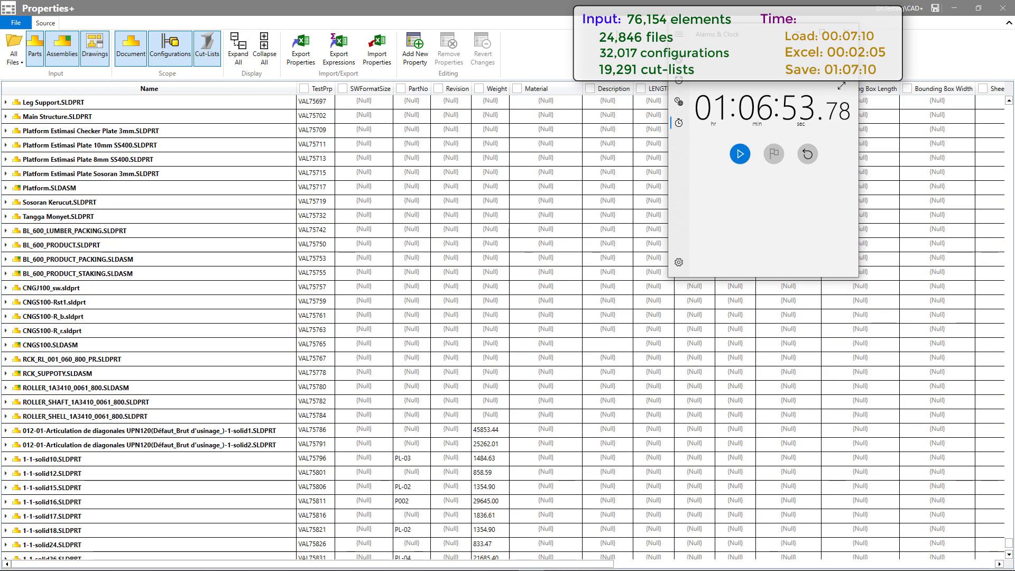
# - Show Main Structure.SLDPRT in its Platform project folder in File Explorer
pyautogui.hotkey('alt', 'Tab')
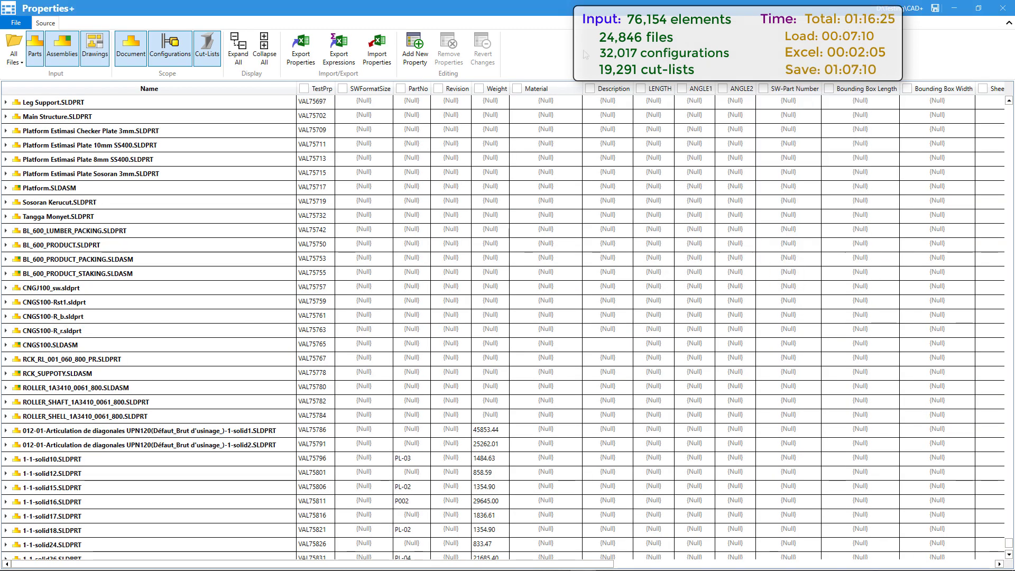
pyautogui.click(20, 120)
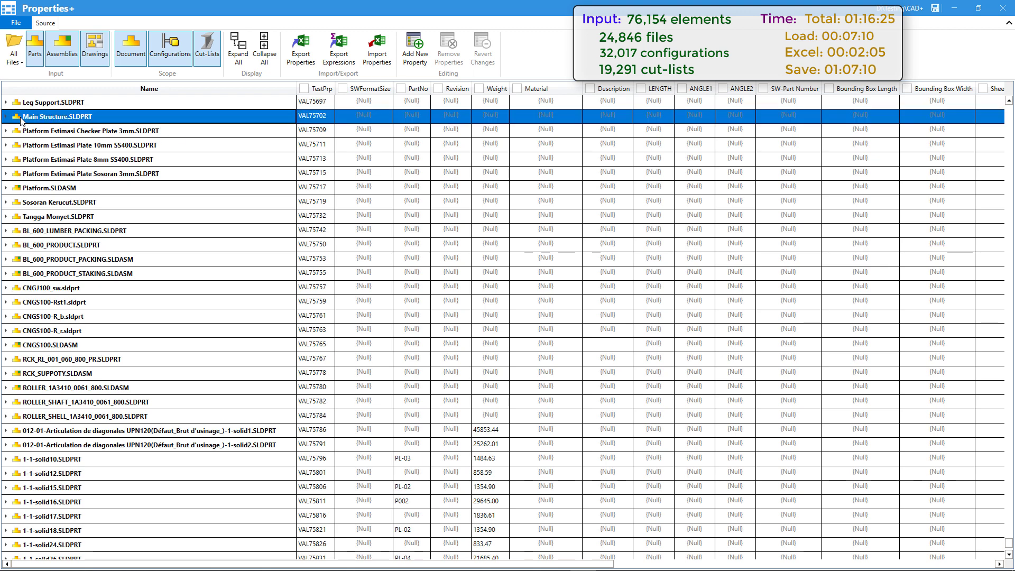
pyautogui.rightClick(23, 118)
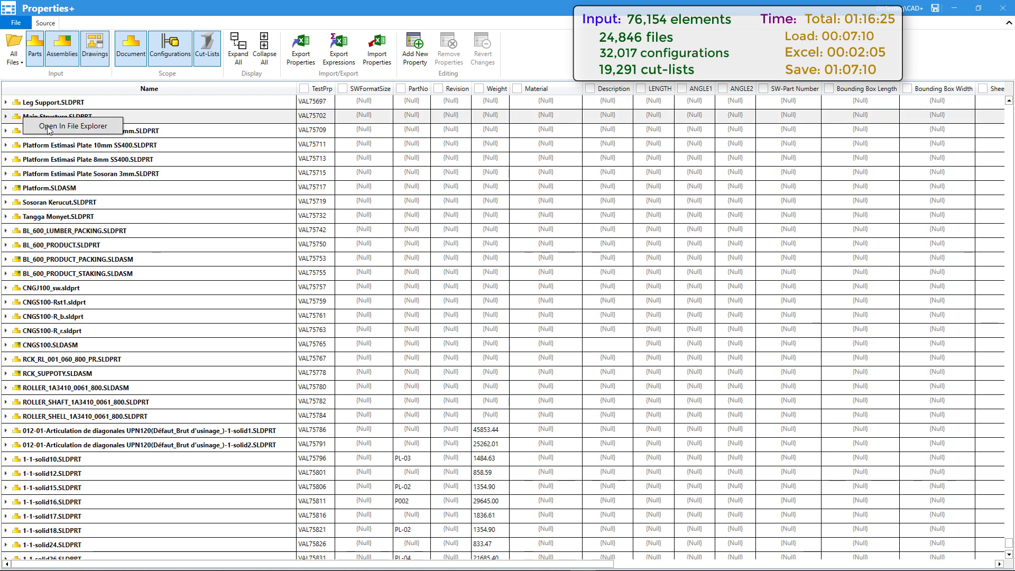
pyautogui.click(48, 127)
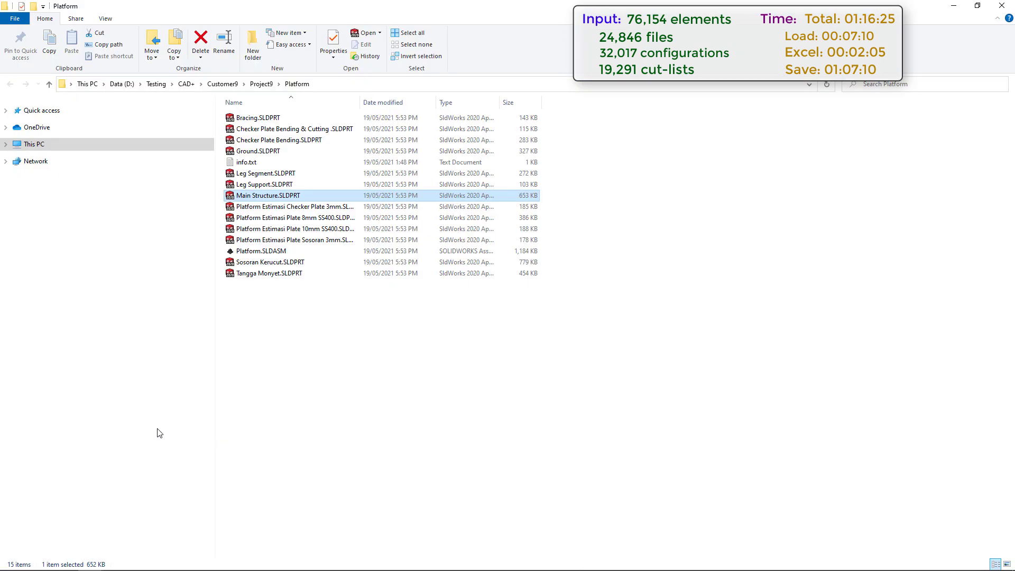
# - Open a read-only copy of Main Structure.SLDPRT and confirm its custom TestPrp reads VAL75702
pyautogui.doubleClick(266, 197)
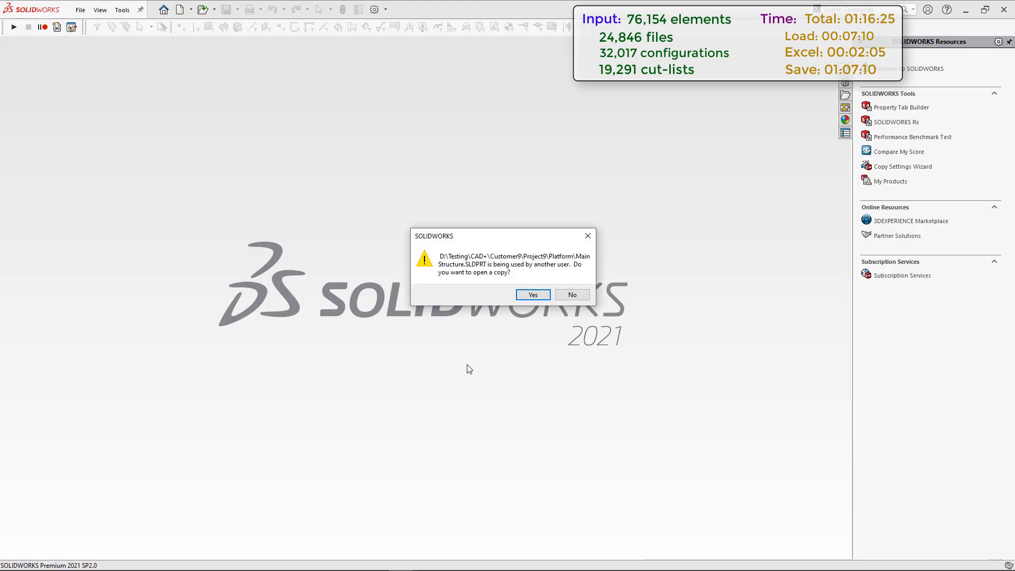
pyautogui.click(525, 297)
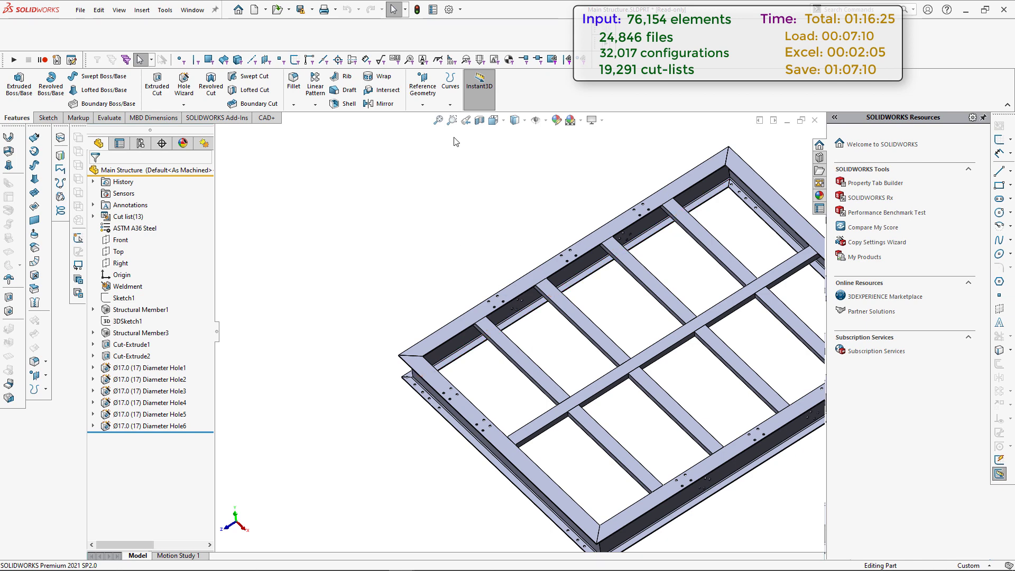
pyautogui.click(433, 10)
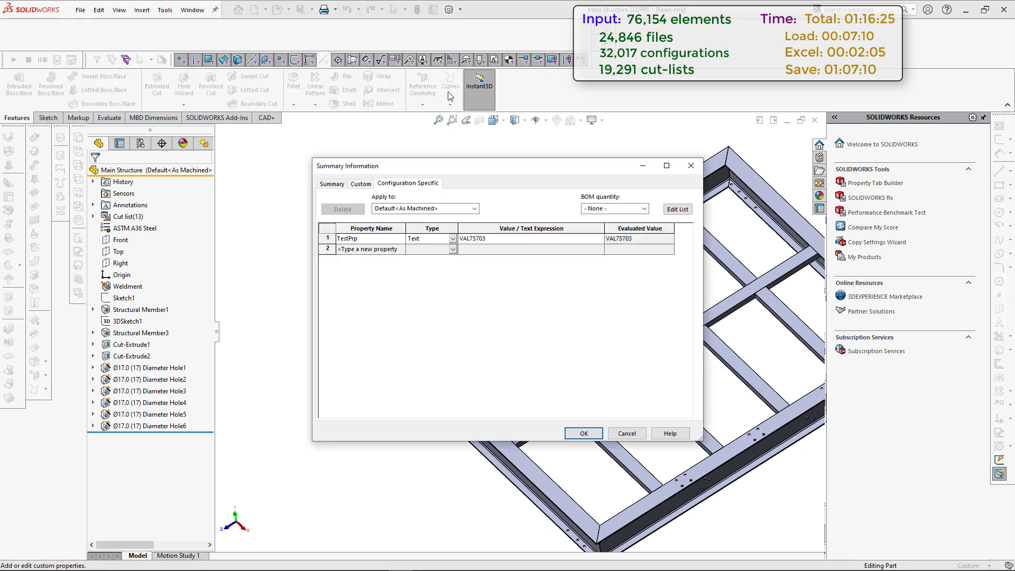
pyautogui.click(361, 184)
pyautogui.click(627, 432)
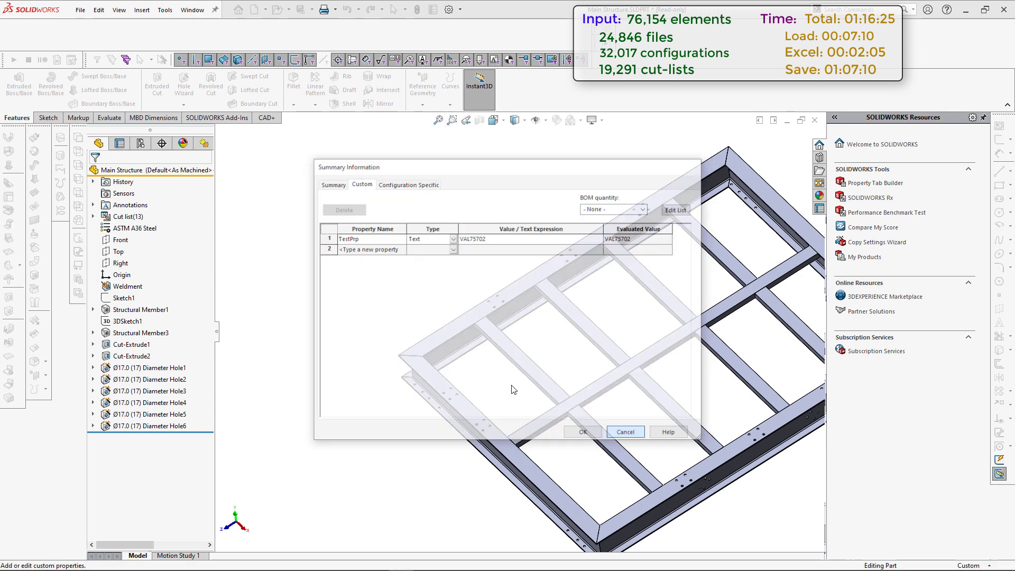
# - Expand the cut list and confirm TestPrp values VAL75704–VAL75707 across the four cut-list items
pyautogui.click(109, 216)
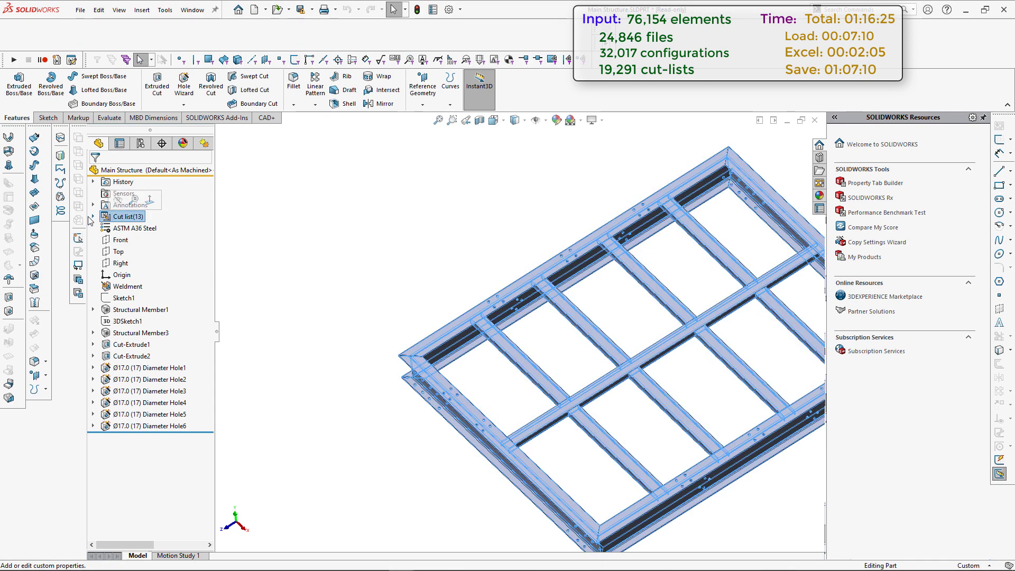
pyautogui.click(93, 216)
pyautogui.rightClick(139, 231)
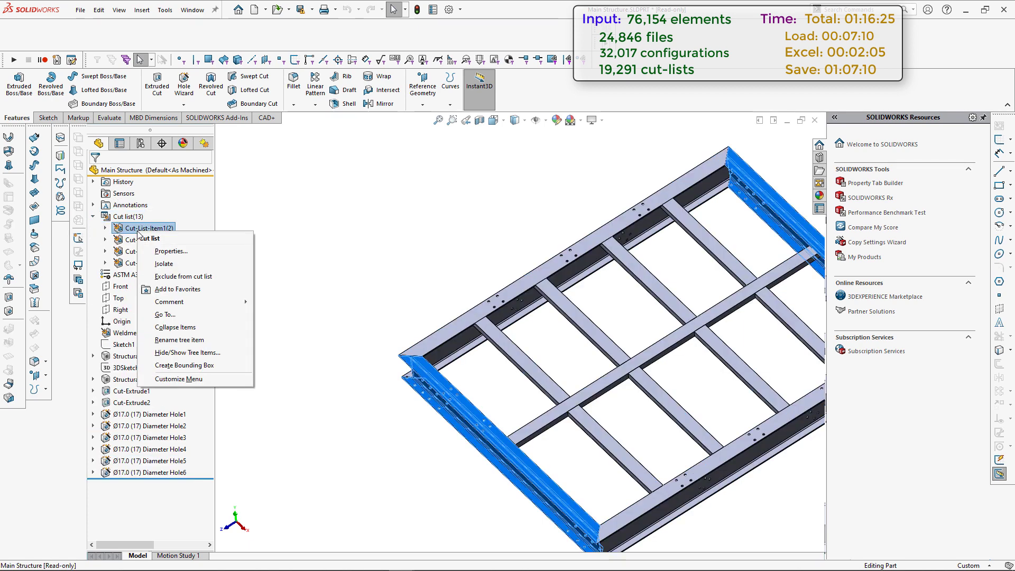
pyautogui.click(180, 251)
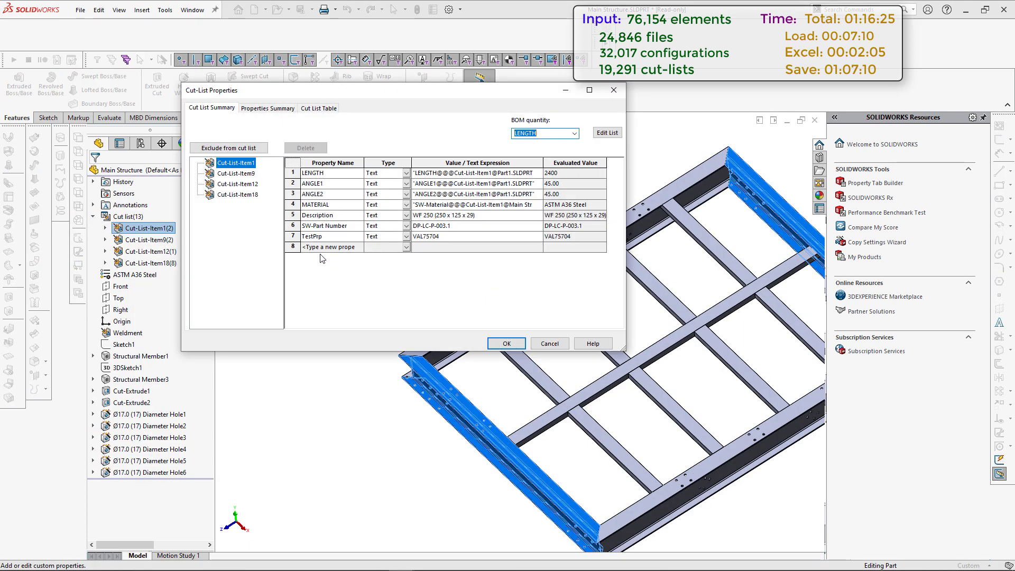
pyautogui.click(274, 109)
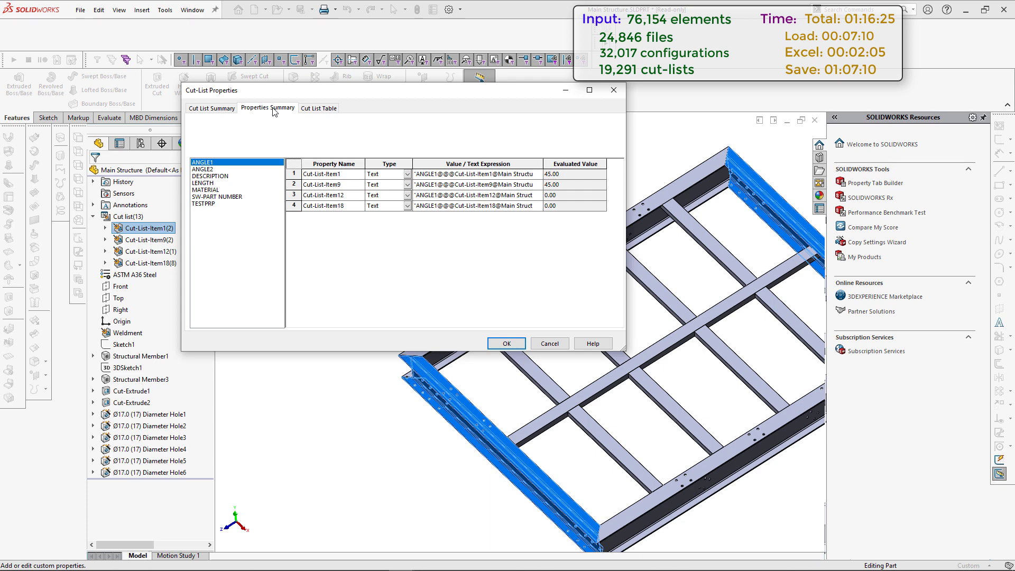
pyautogui.click(204, 204)
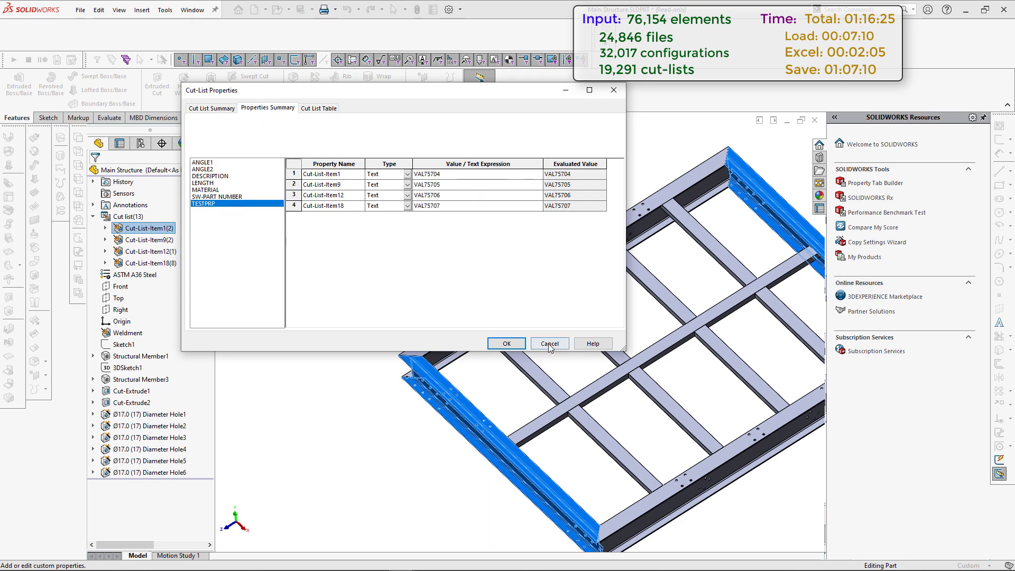
pyautogui.click(512, 341)
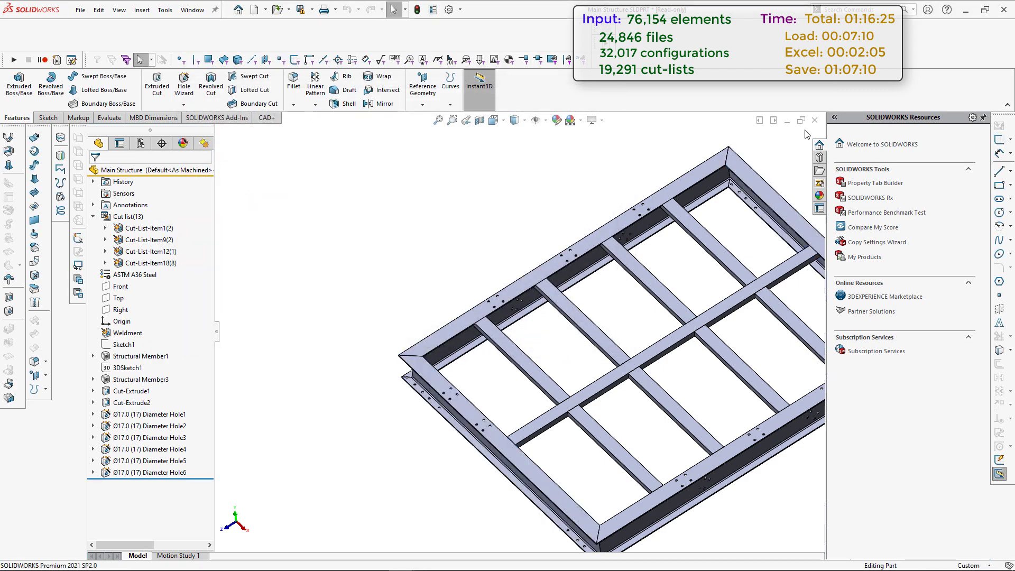